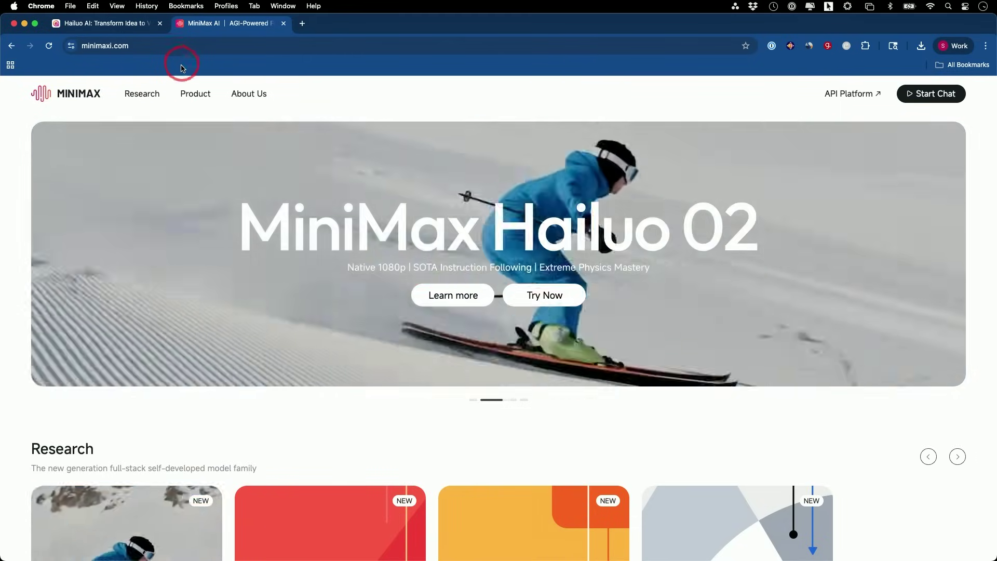
Step: Open the free MiniMax Chat from the Product menu in a new tab
mouse_move(184, 92)
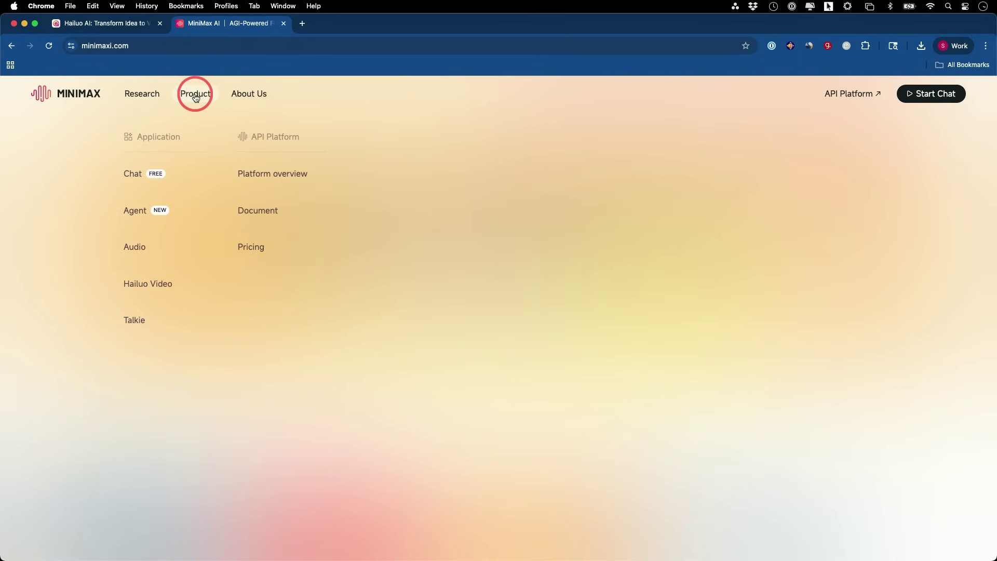
click(138, 171)
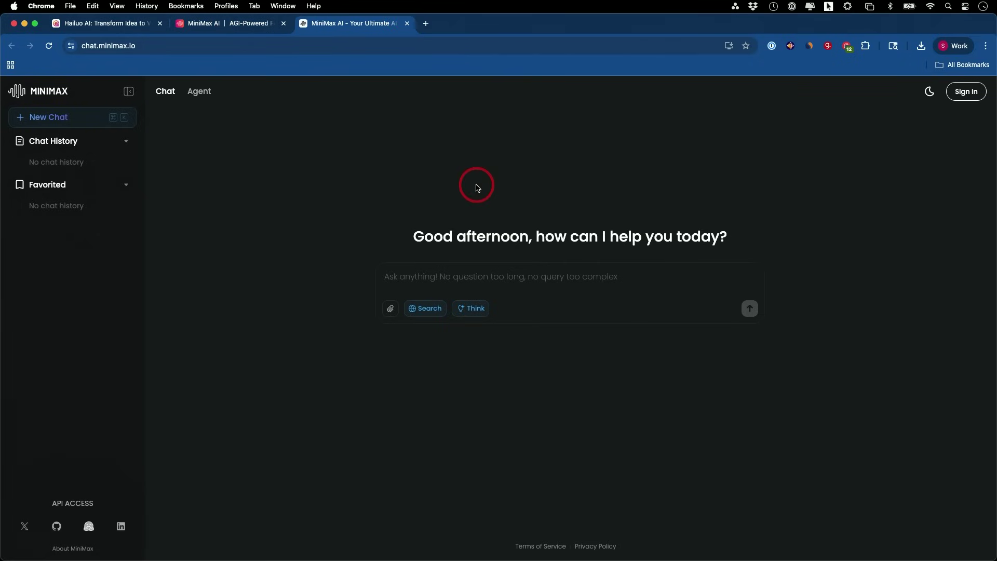
Step: Open the MiniMax Agent from the chat header in a new tab
click(199, 91)
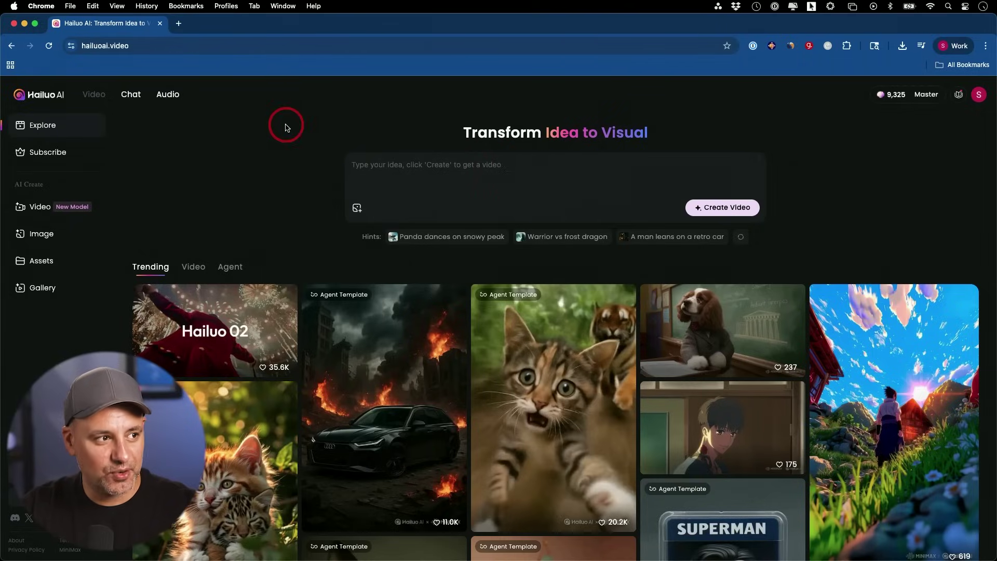
Step: Open the Video workspace, try Image to Video and Subject Reference, and dismiss the terms notice
click(37, 208)
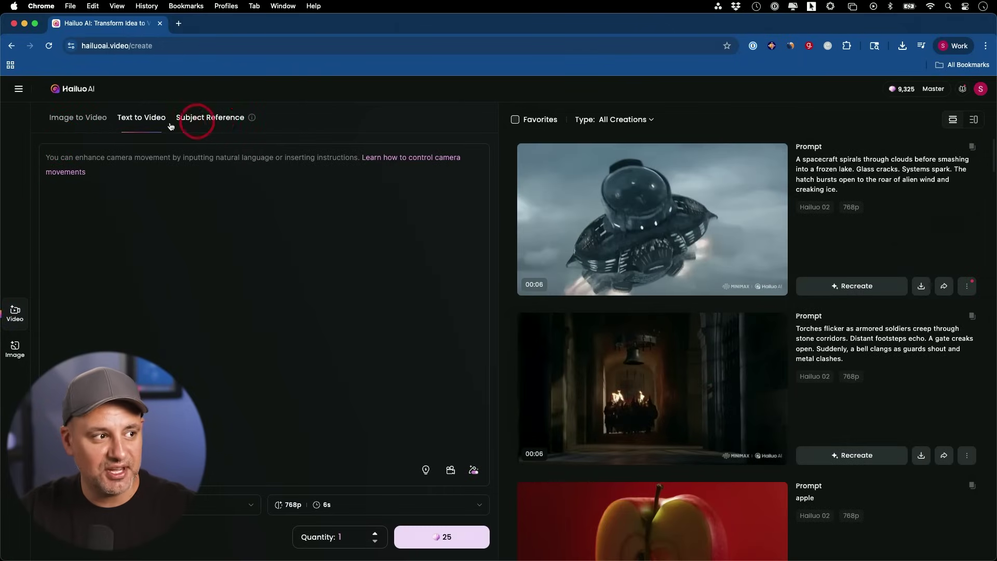
click(63, 121)
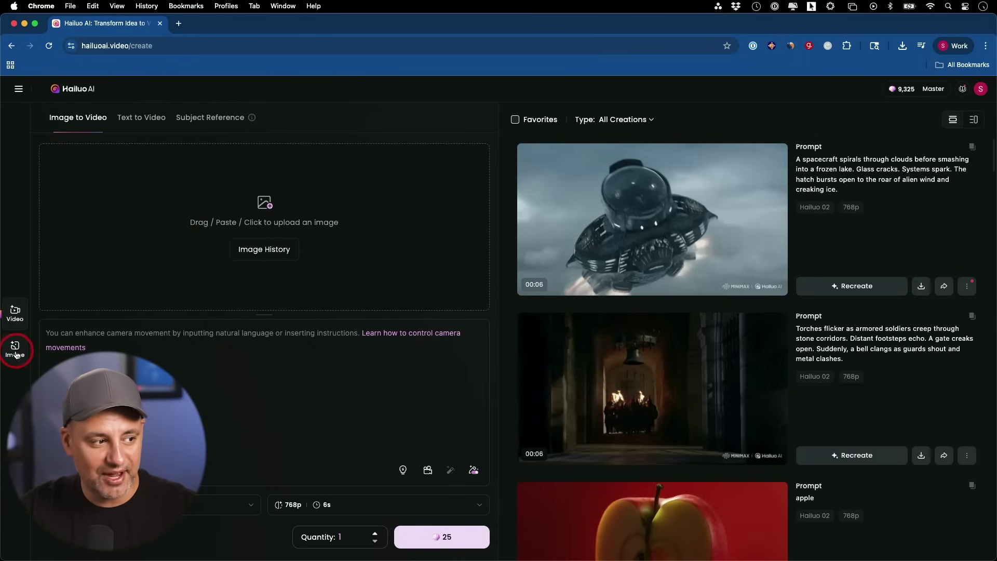
click(141, 118)
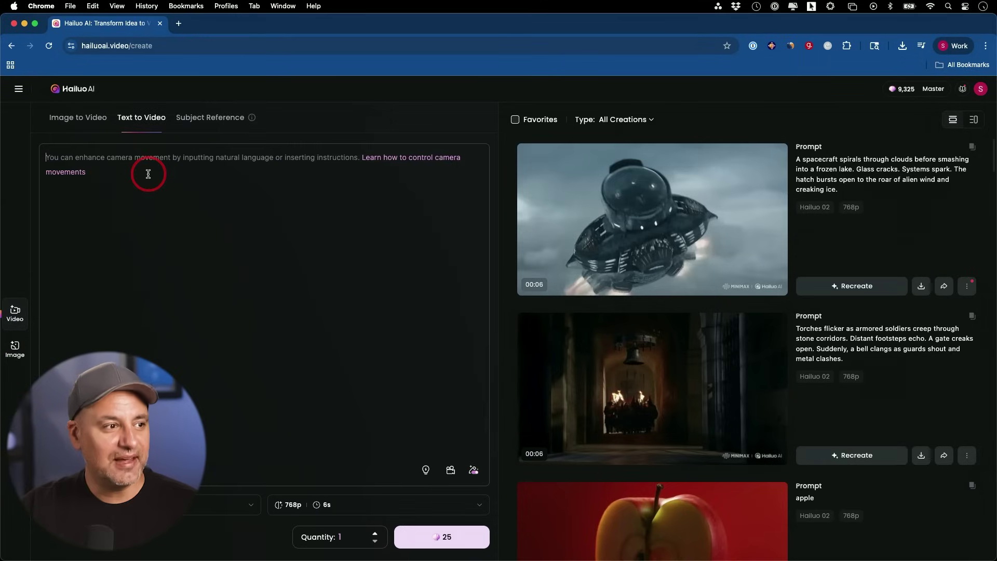
click(175, 173)
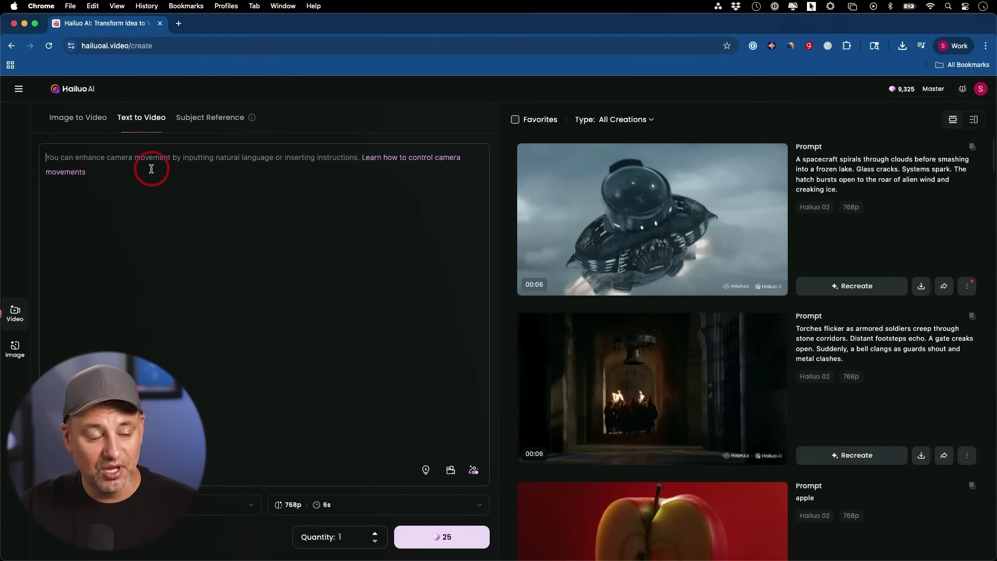
click(210, 120)
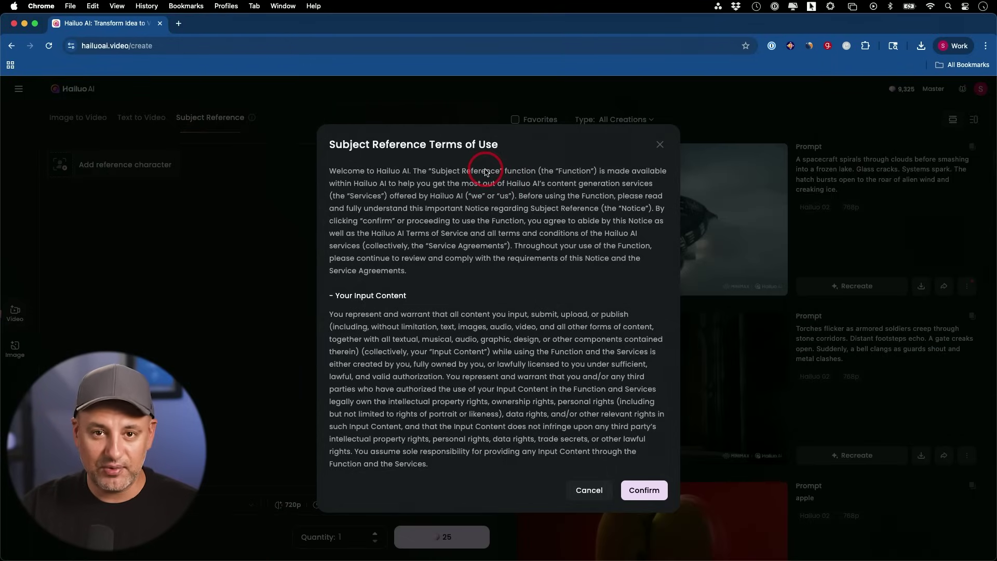
key(Escape)
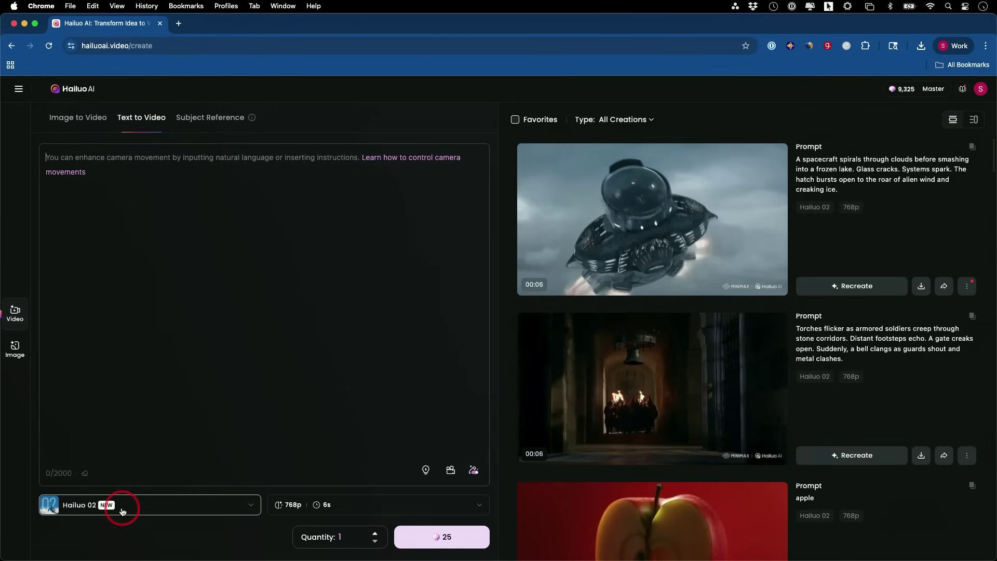
Step: Choose the Hailuo 02 model with 768p resolution and 6-second duration
click(122, 509)
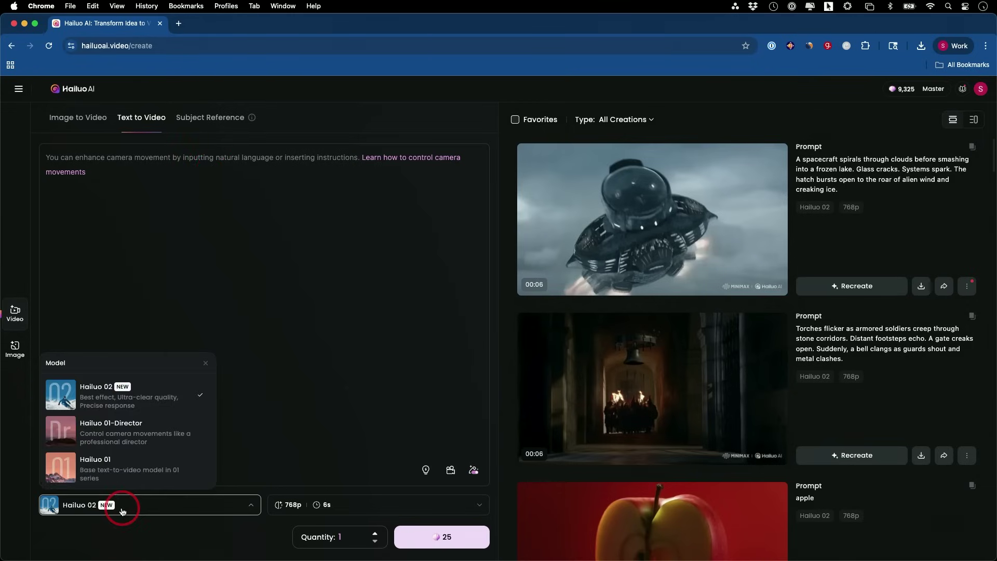
click(100, 390)
click(378, 505)
click(312, 439)
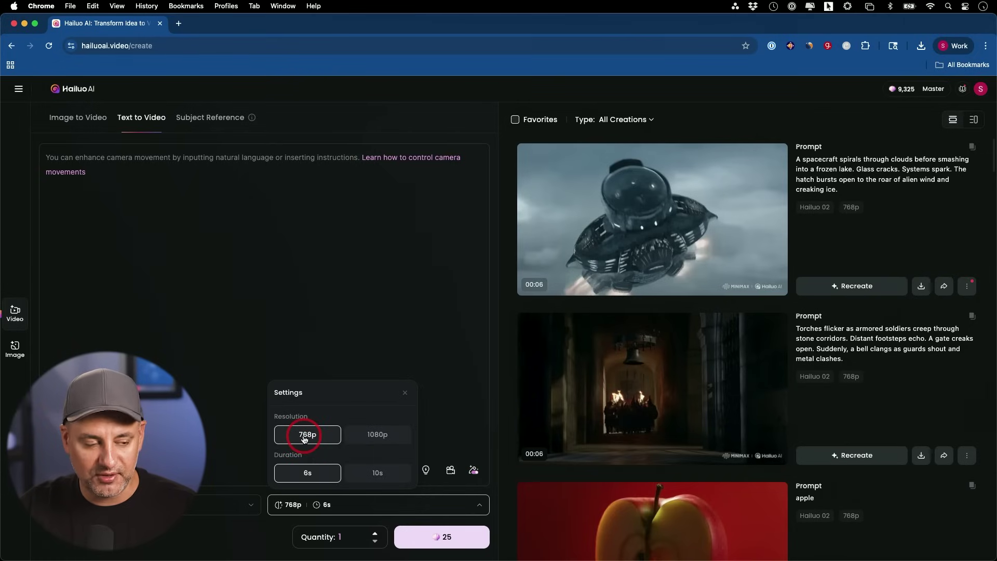
click(368, 438)
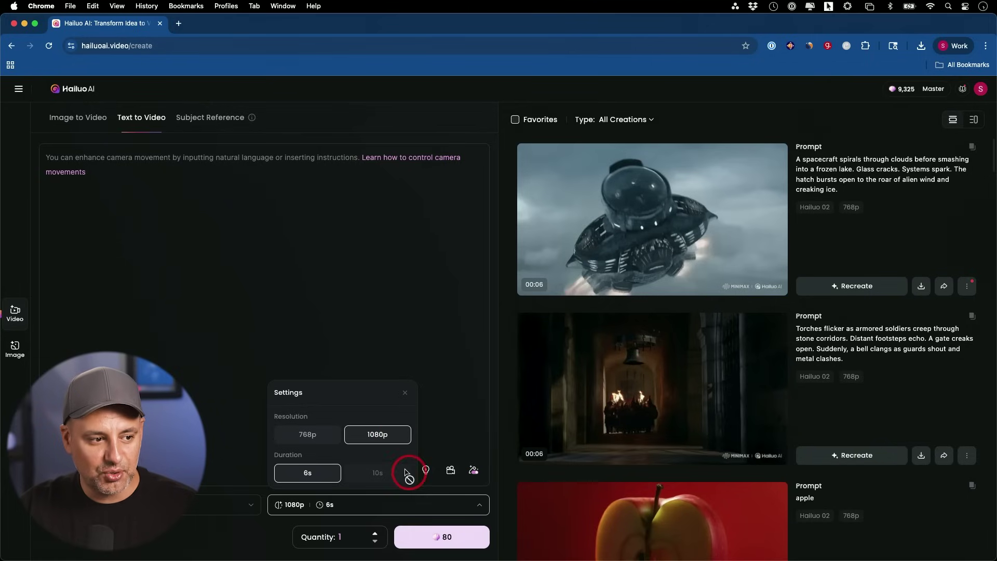
click(307, 435)
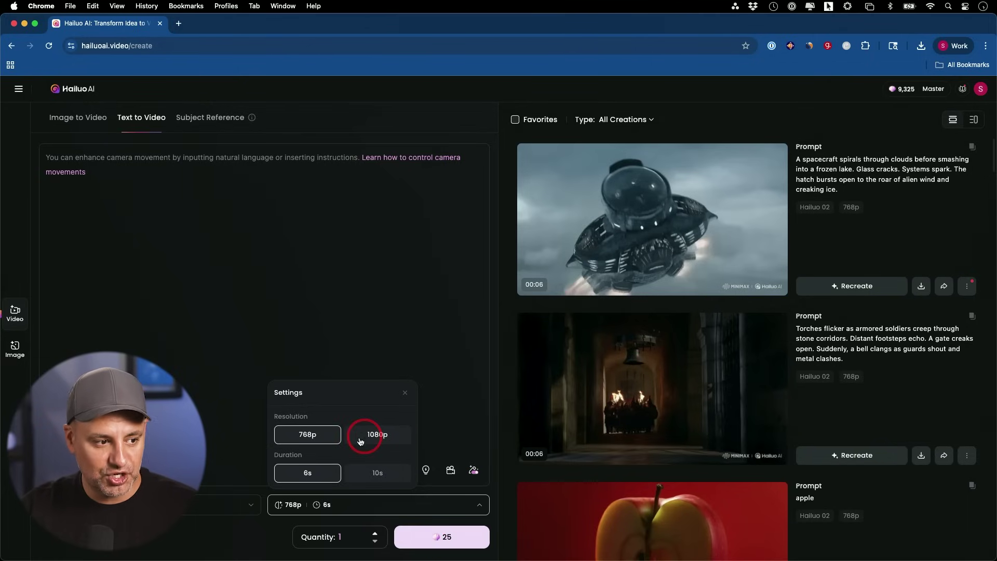
click(373, 472)
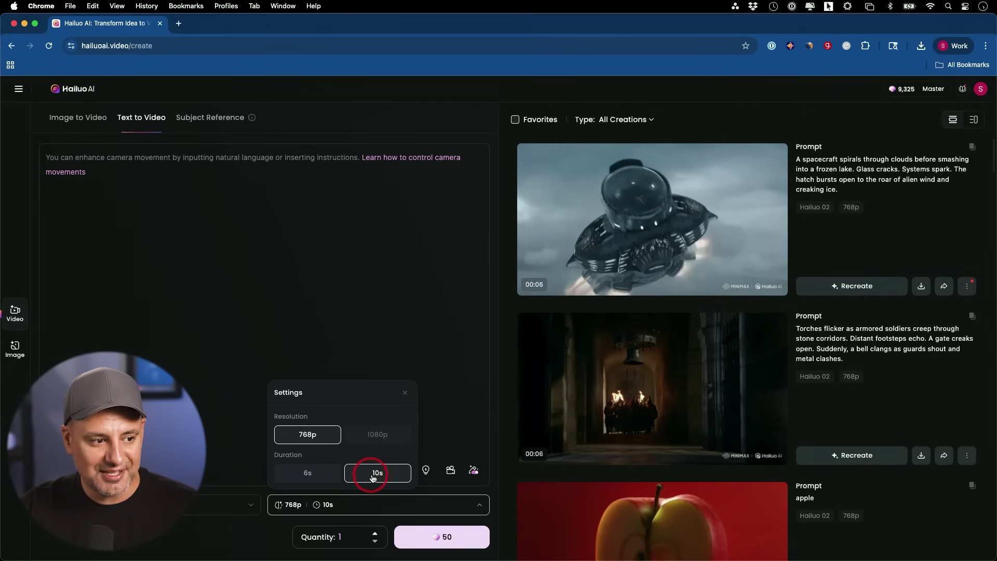
click(304, 476)
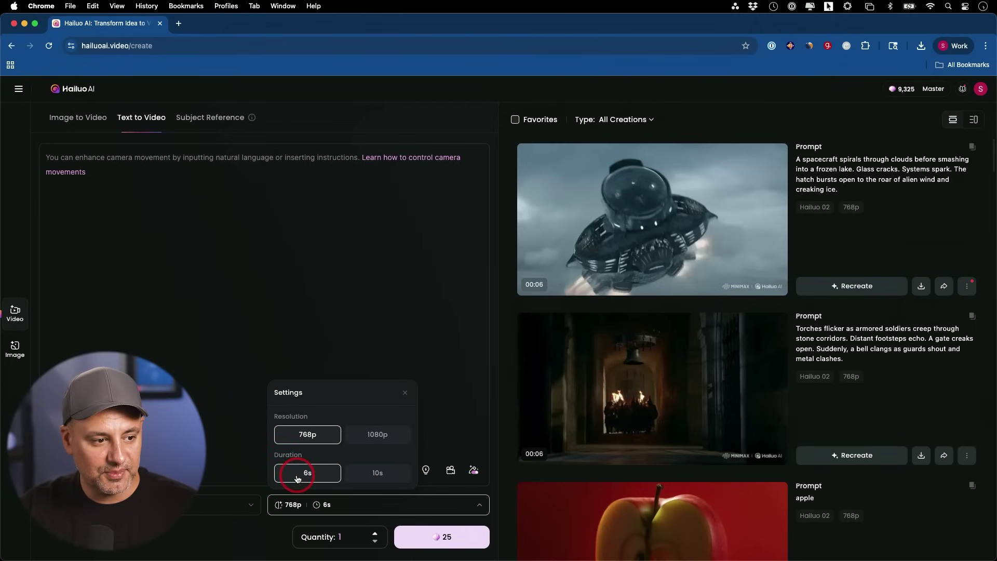
click(311, 504)
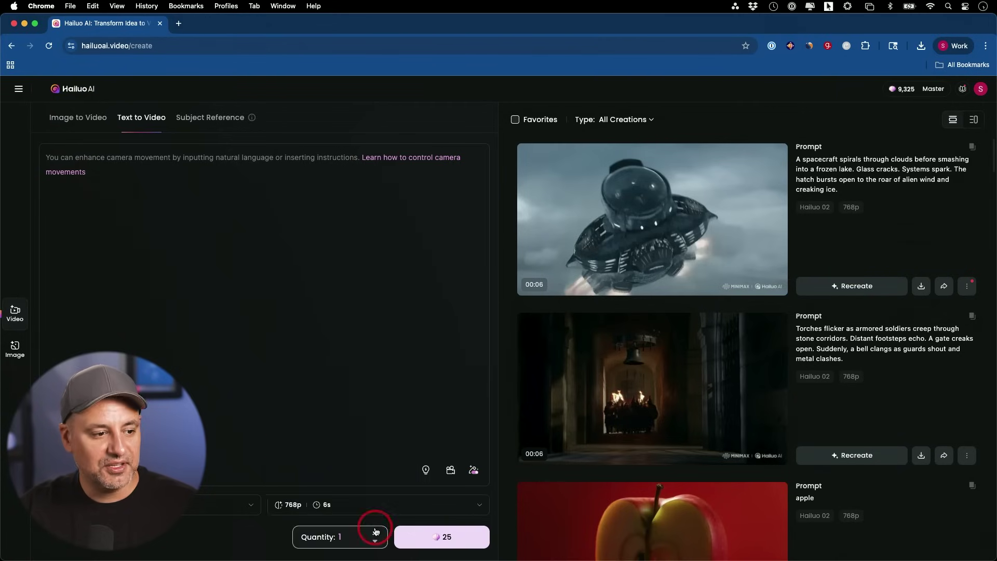
Step: Raise quantity to 2 clips and paste in the perfume-bottle prompt
click(376, 538)
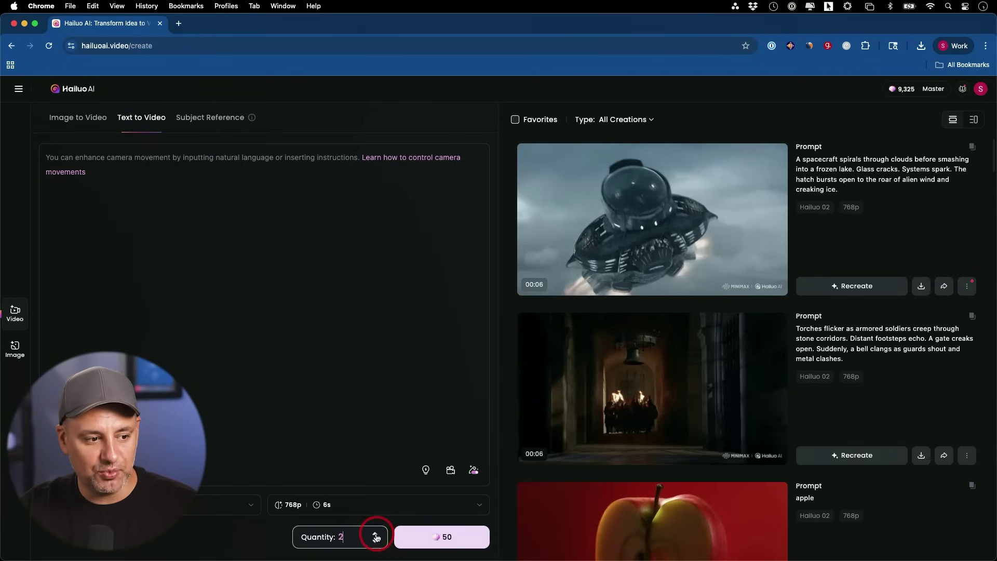
click(223, 216)
text(Create a sleek, slow-motion video of a luxury perfume bottle on a rotating pedestal with macro close-ups of glass, liquid motion, and gold detail)
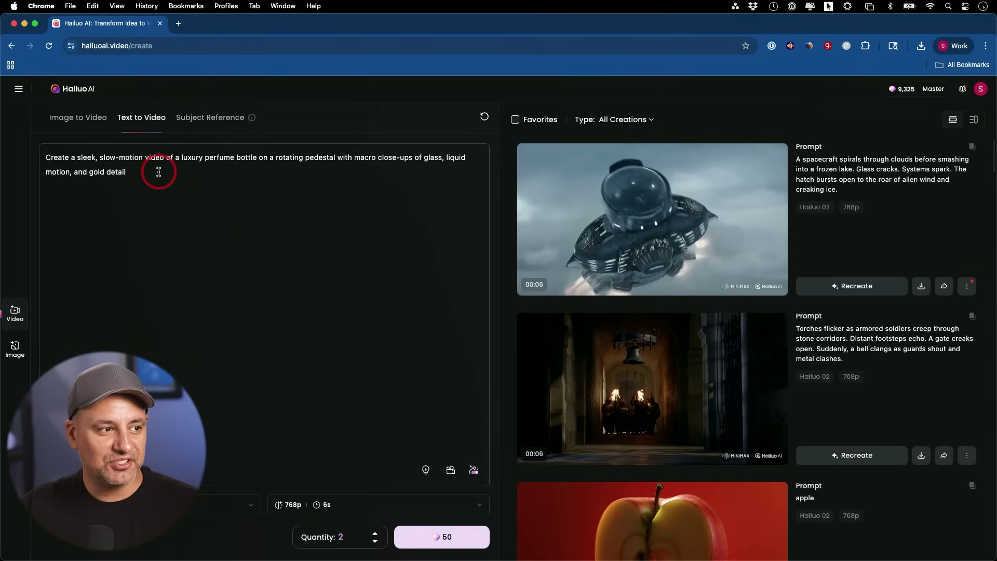
Step: Insert the Extreme Weather Scene preset, then replace it with the perfume-bottle prompt again
click(426, 470)
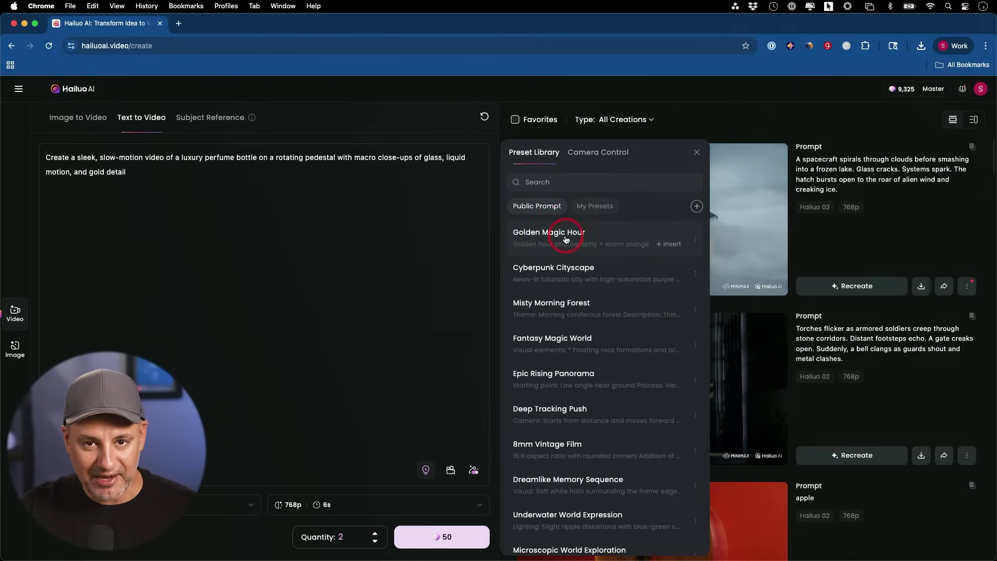
scroll(556, 442, down, 3)
click(552, 434)
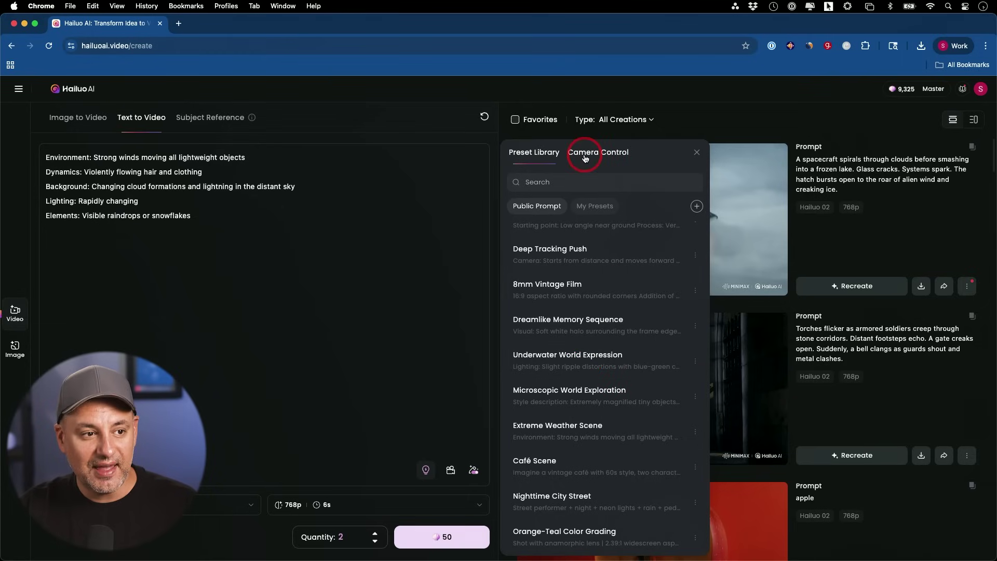
key(super+a)
text(Create a sleek, slow-motion video of a luxury perfume bottle on a rotating pedestal with macro close-ups of glass, liquid motion, and gold detail)
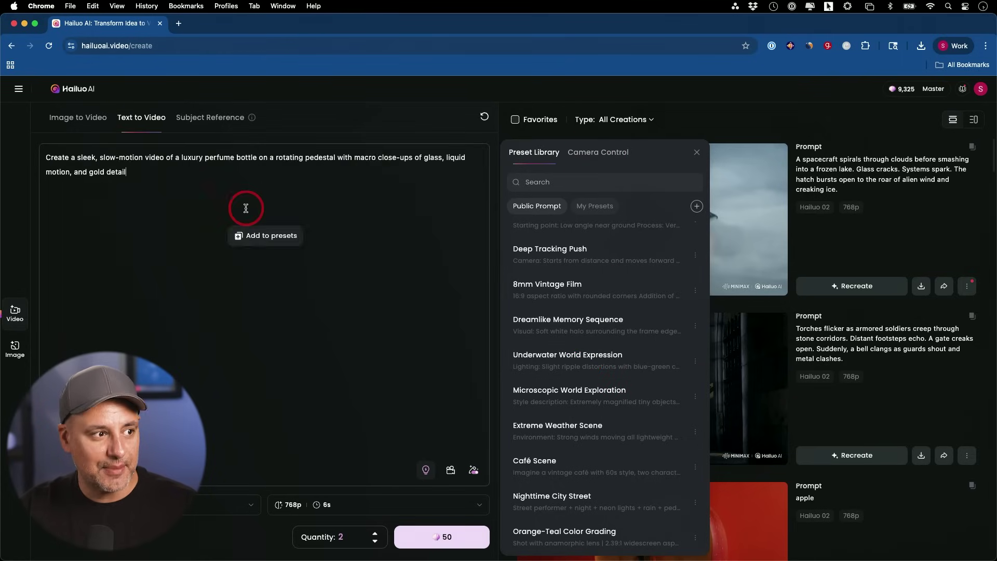
Step: Preview the Debut camera shot, insert the Upward tilt camera tag, then delete that tag
click(587, 159)
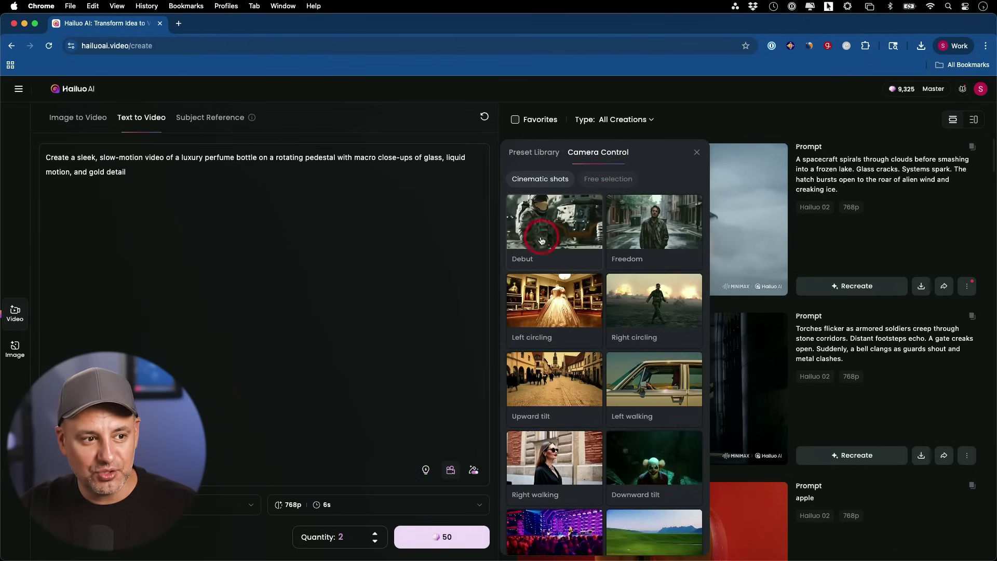
click(563, 235)
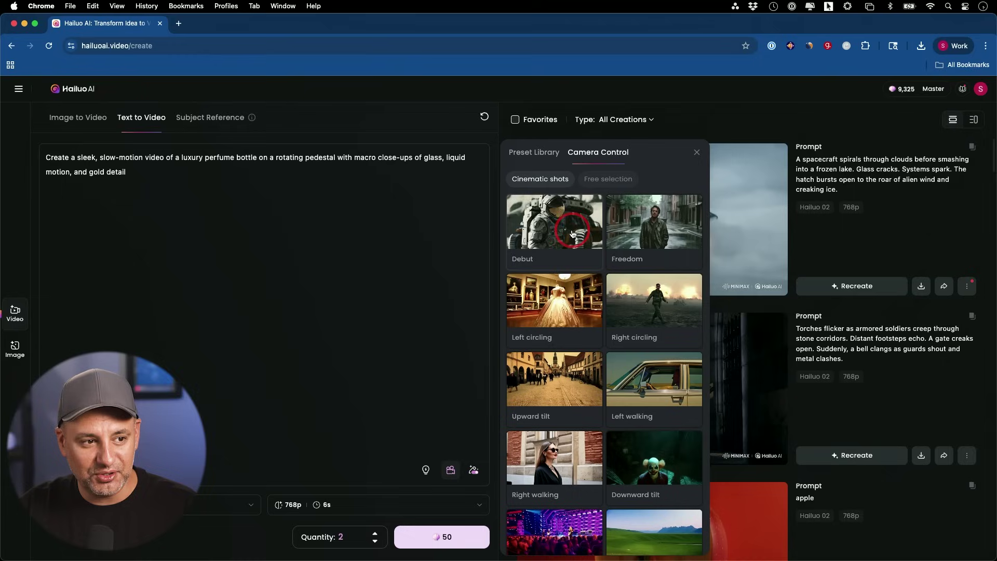
click(573, 234)
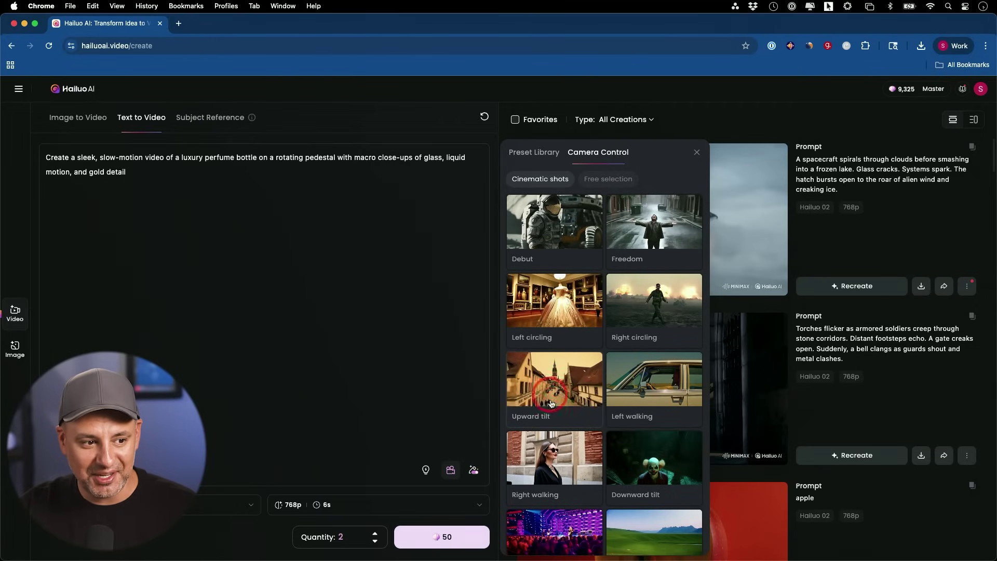
click(553, 372)
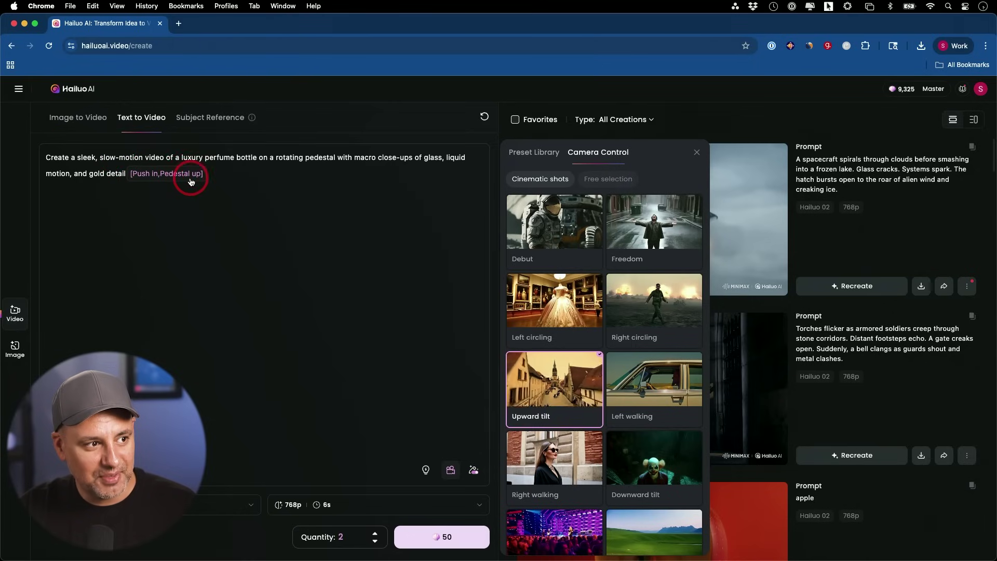
click(218, 172)
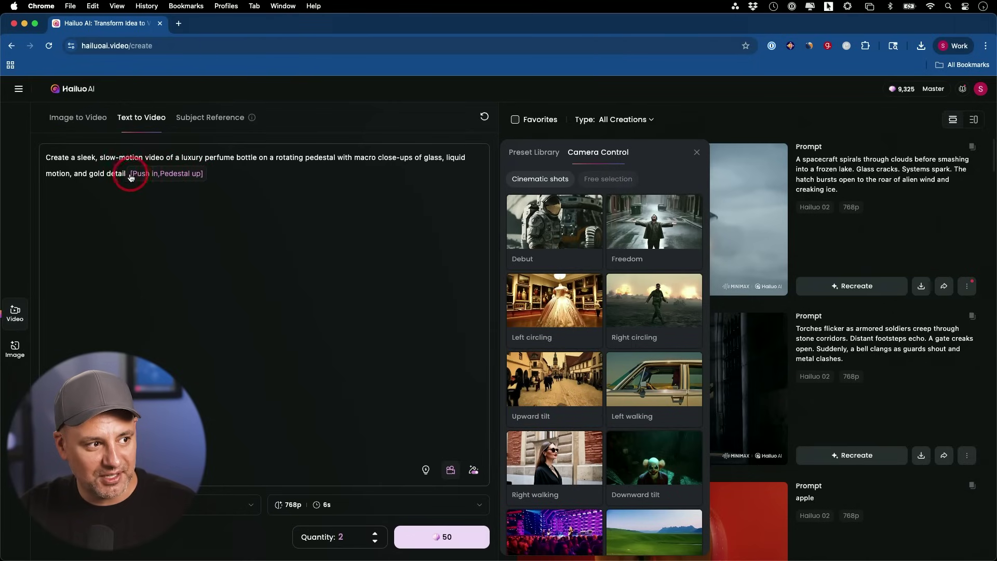
click(130, 178)
click(224, 173)
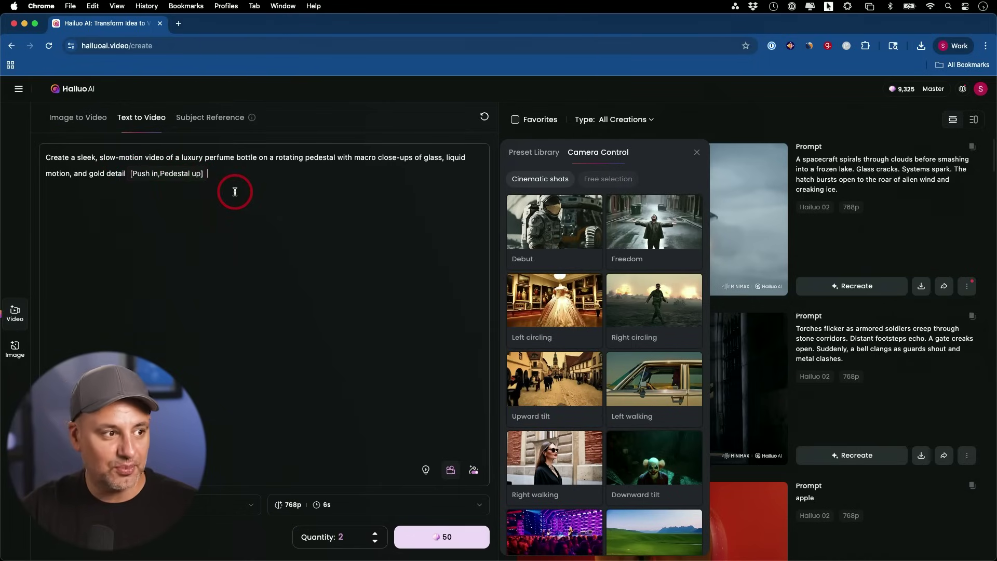
key(BackSpace)
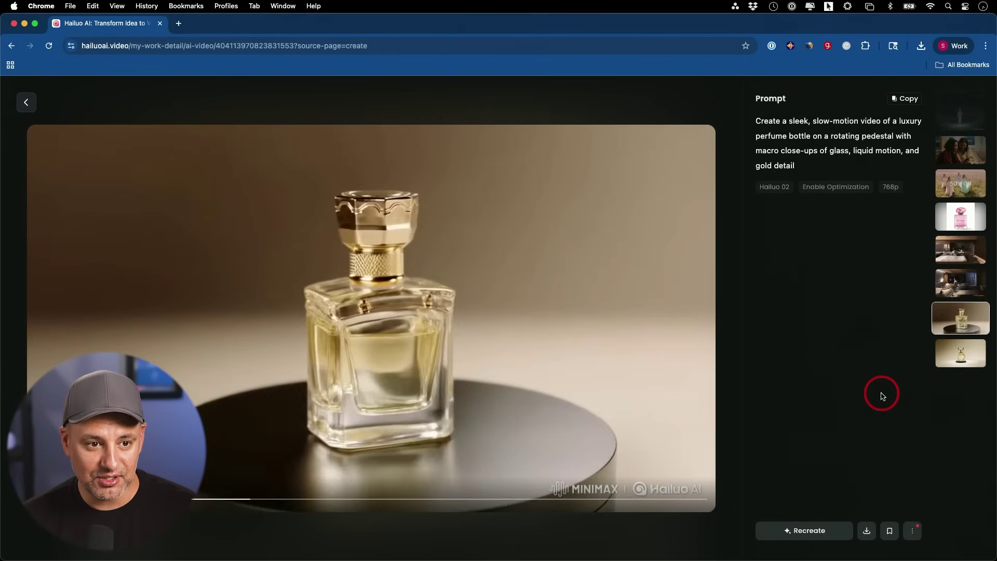
Step: Return from the watched perfume clip to the video creation page
key(Escape)
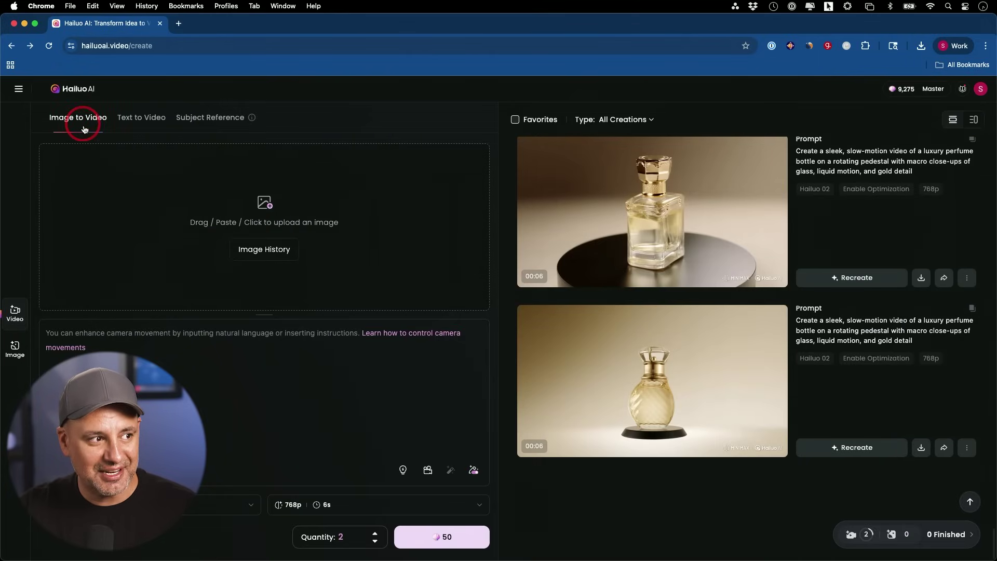
Step: Use the MY WAY perfume image as start frame with the perfume prompt, then open the result
click(263, 249)
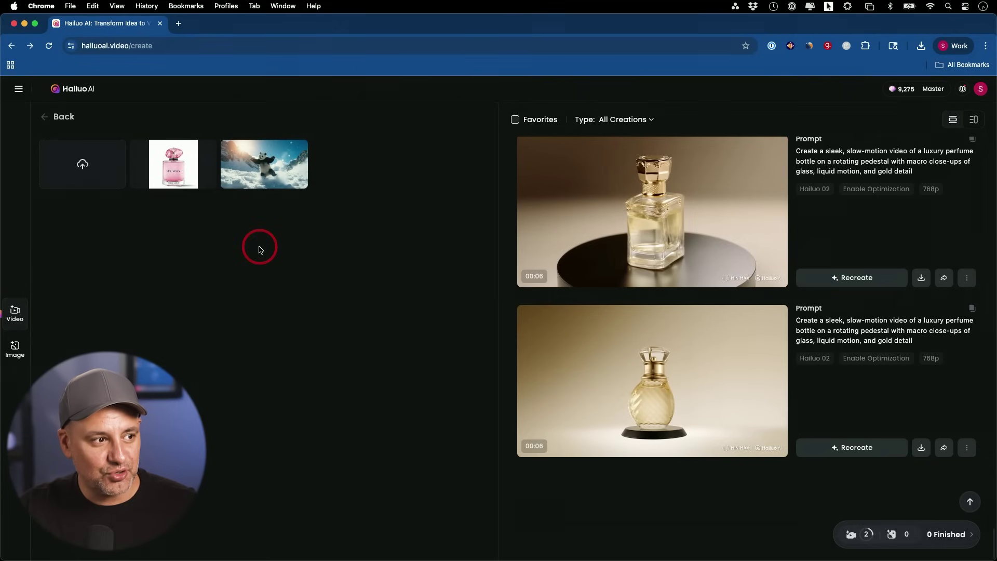
click(178, 172)
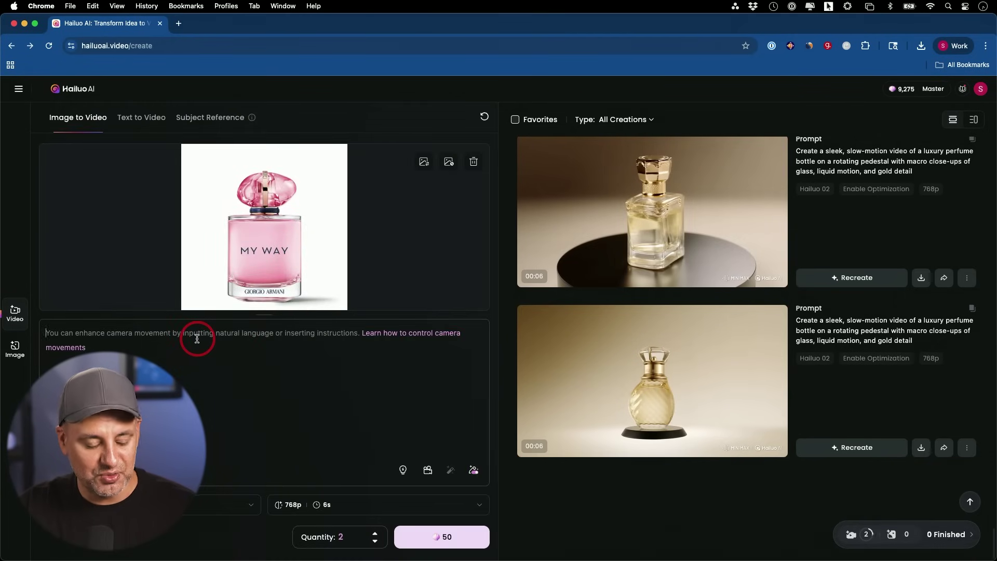
text(Create a sleek, slow-motion video of a luxury perfume bottle on a rotating pedestal with macro close-ups of glass, liquid motion, and gold detail)
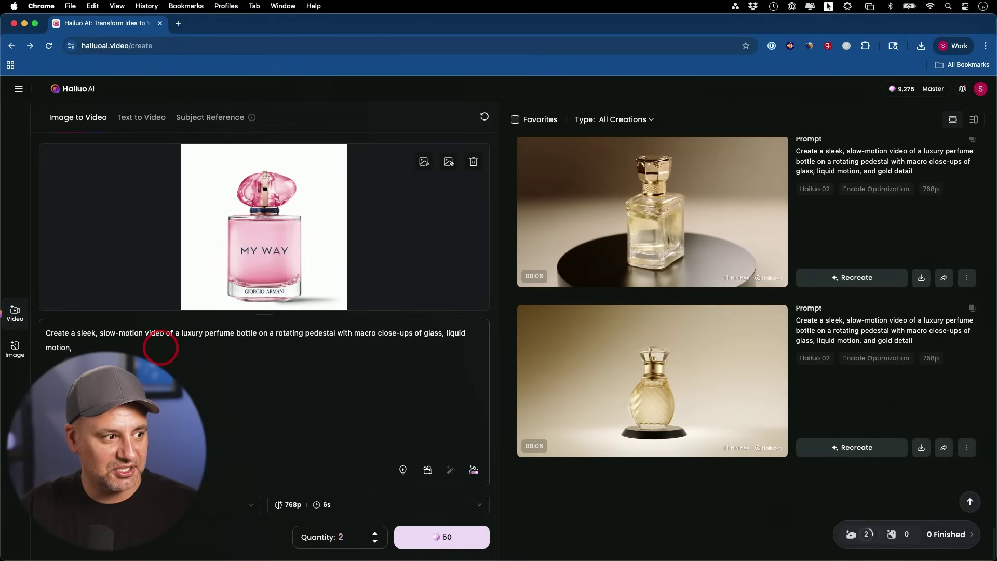
key(BackSpace)
key(BackSpace)
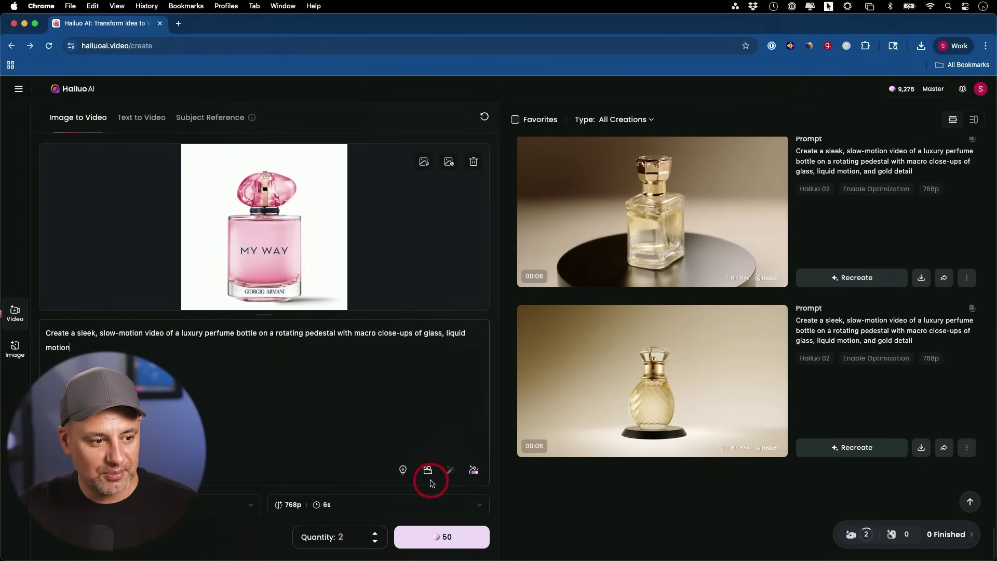
click(630, 429)
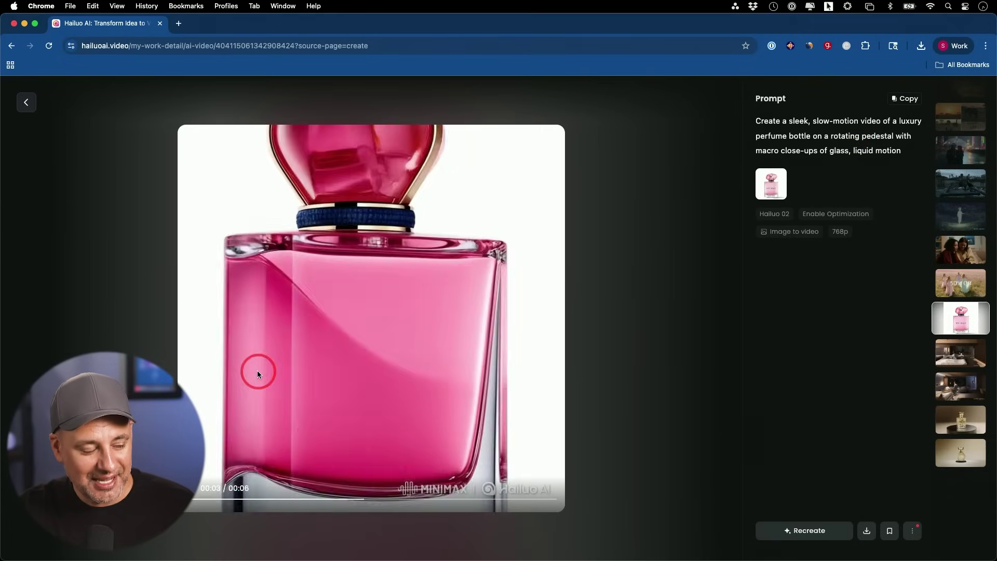
Step: Pause the MY WAY clip, restart it, and scrub ahead to the bottle close-up
click(202, 503)
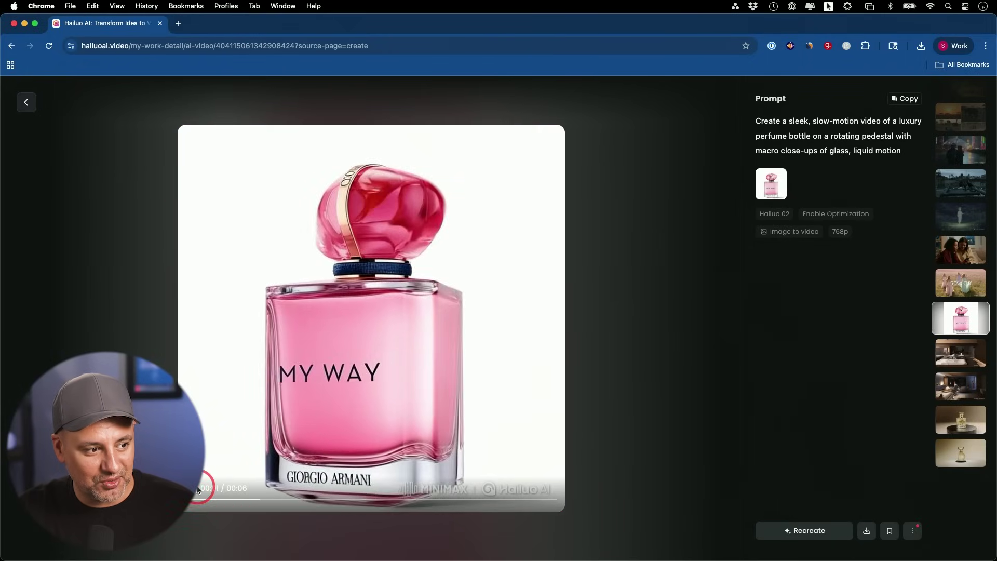
click(190, 504)
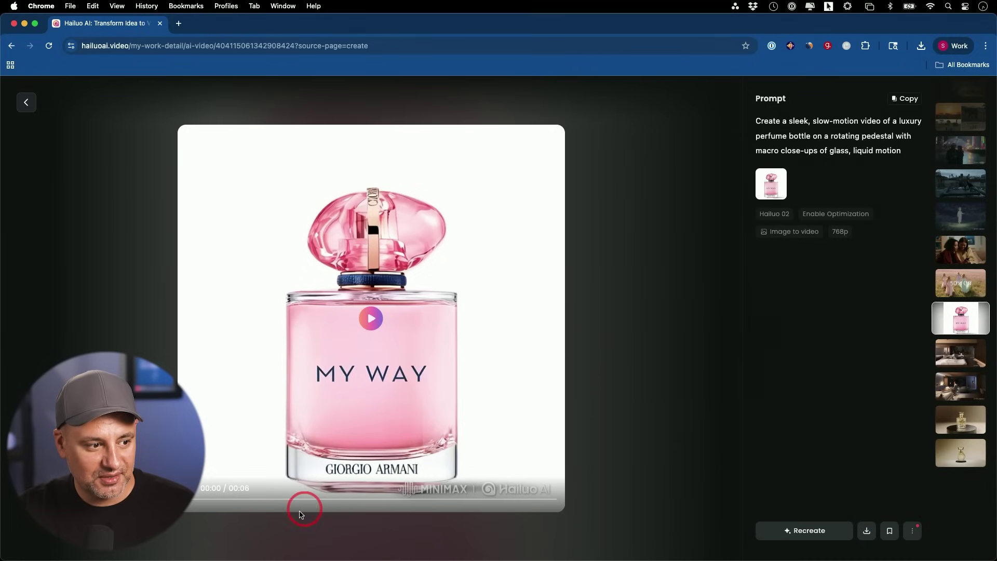
drag(300, 503, 408, 501)
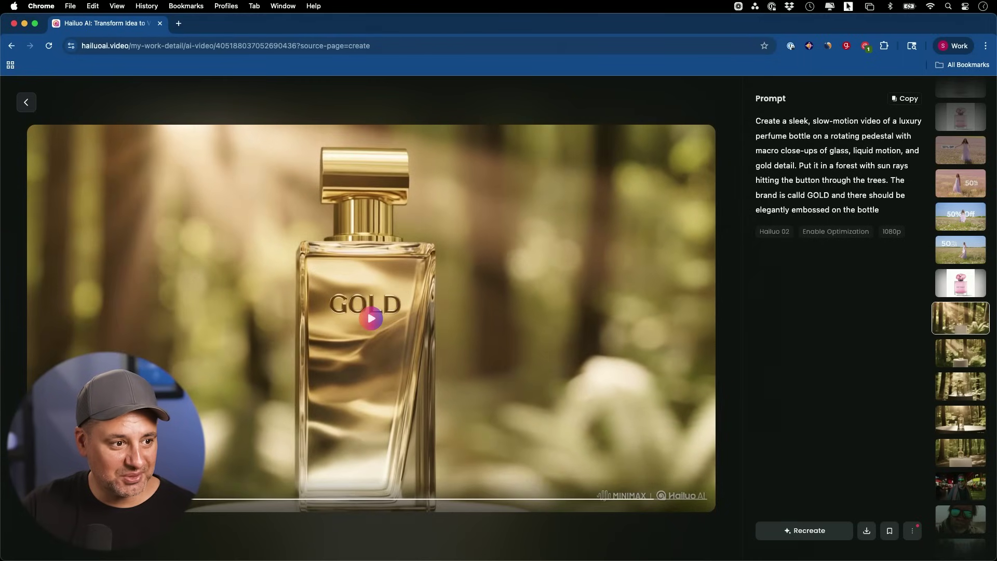
Step: Open the 50% Off flower-field clip, play the tiny fashion-town clip, then the enchanted forest clip
click(961, 216)
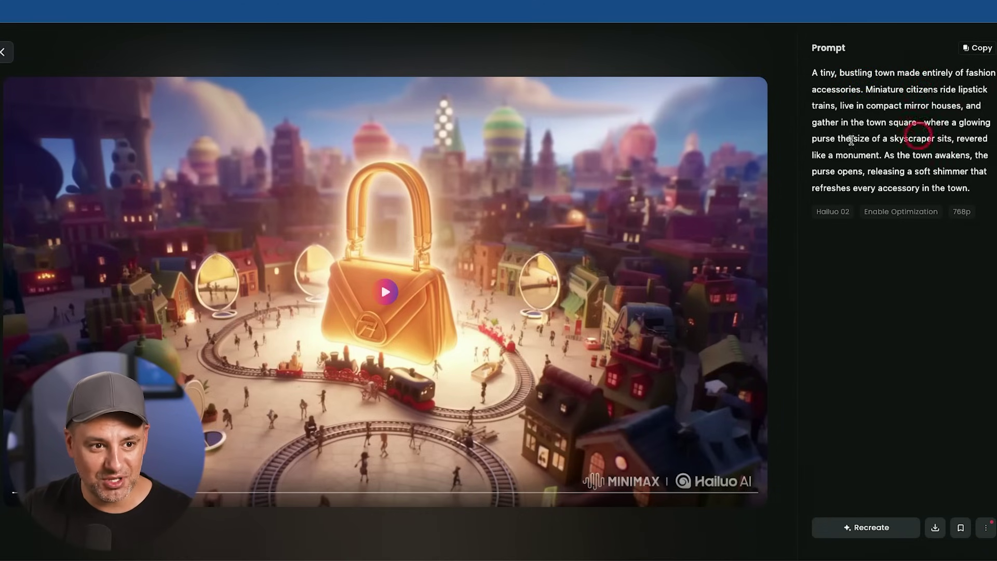
click(386, 292)
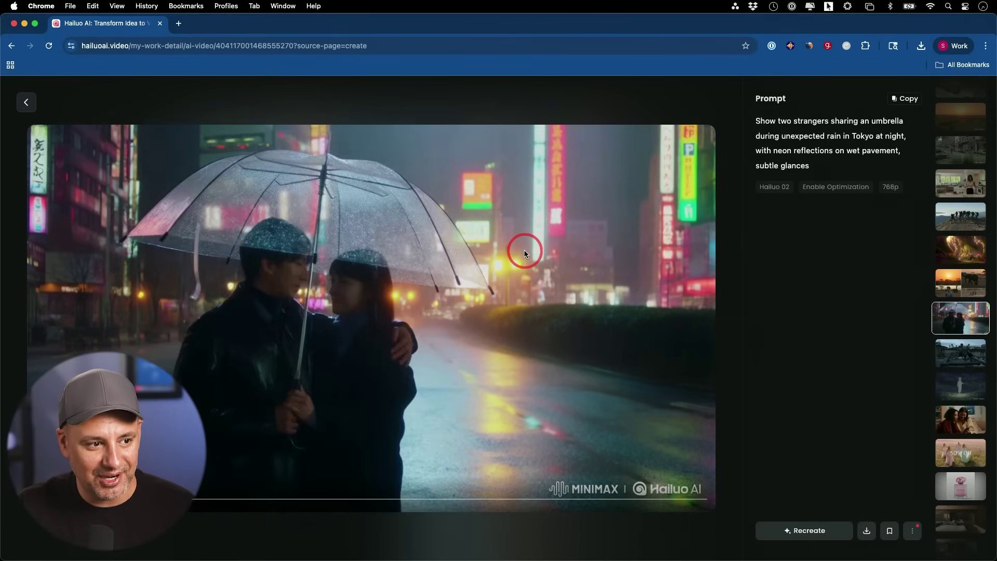
click(960, 249)
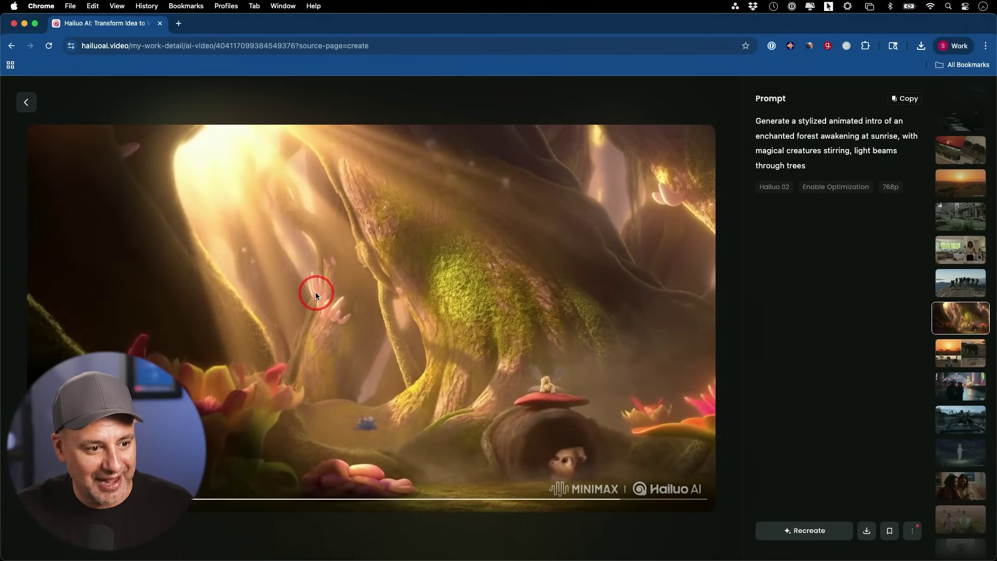
Step: Scroll the clip strip and open the clip of two warriors clashing swords on a snowy summit
scroll(730, 313, up, 1)
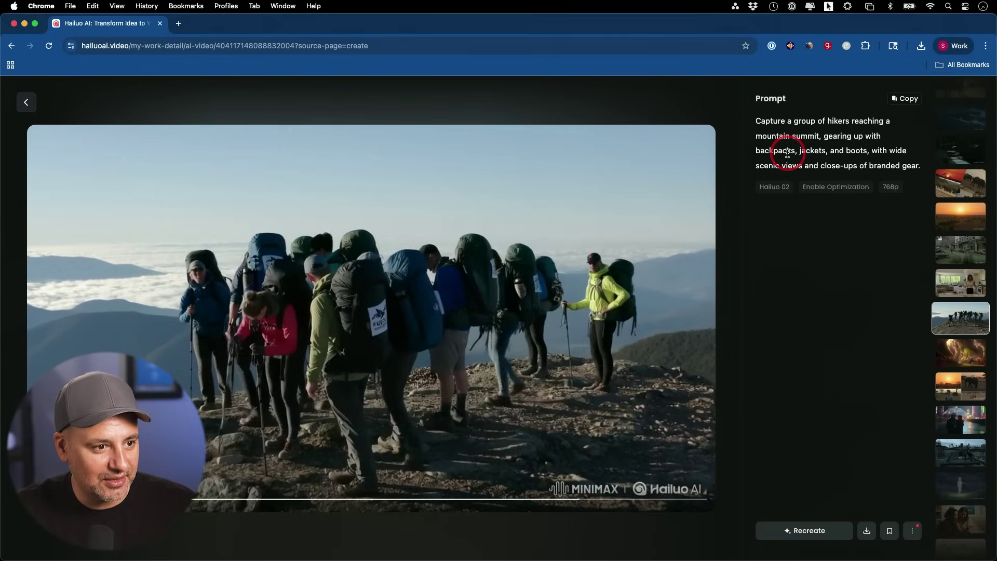
scroll(787, 153, up, 4)
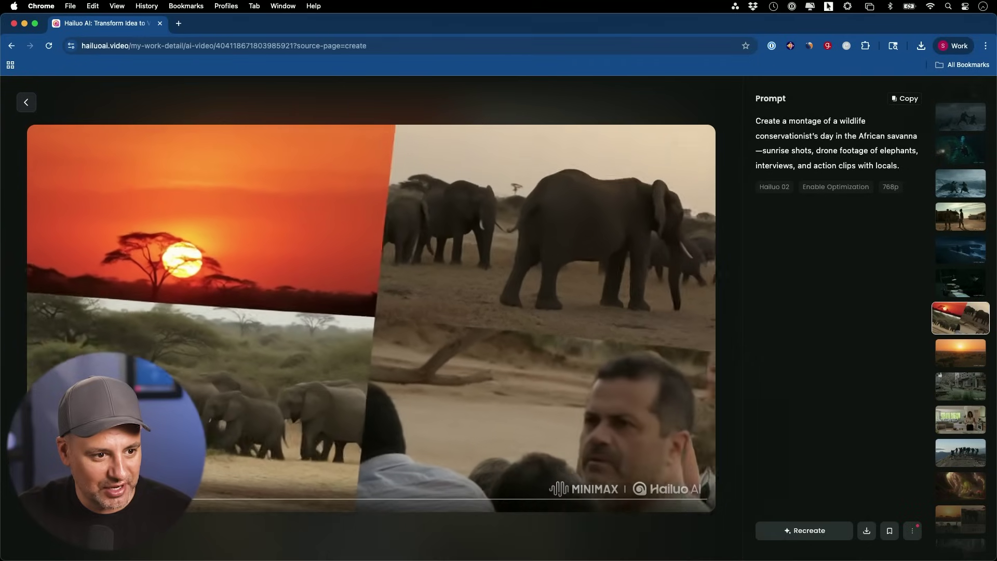
click(973, 322)
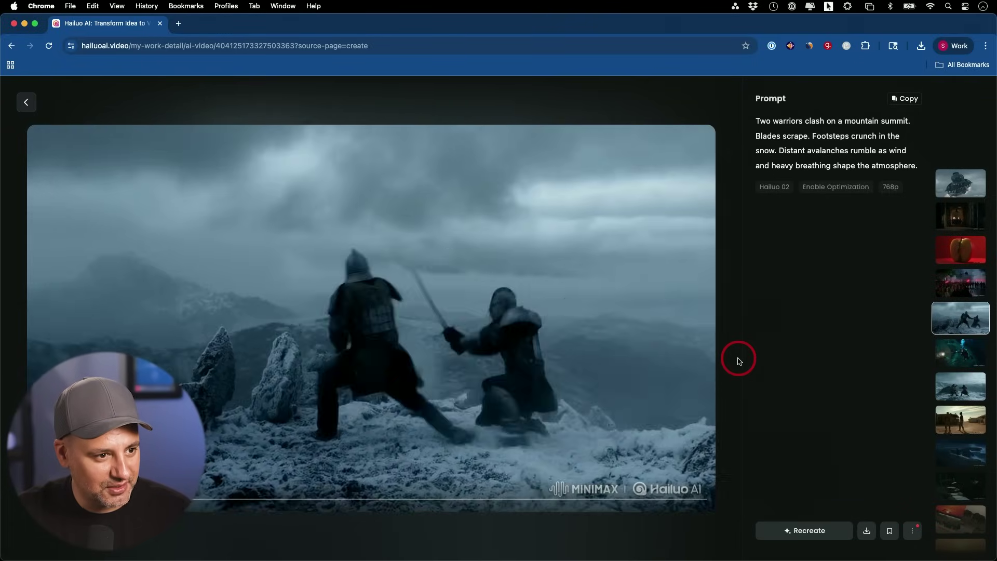
Step: Scroll on and open the dreamlike clip of a child floating above a glowing forest
scroll(739, 360, up, 2)
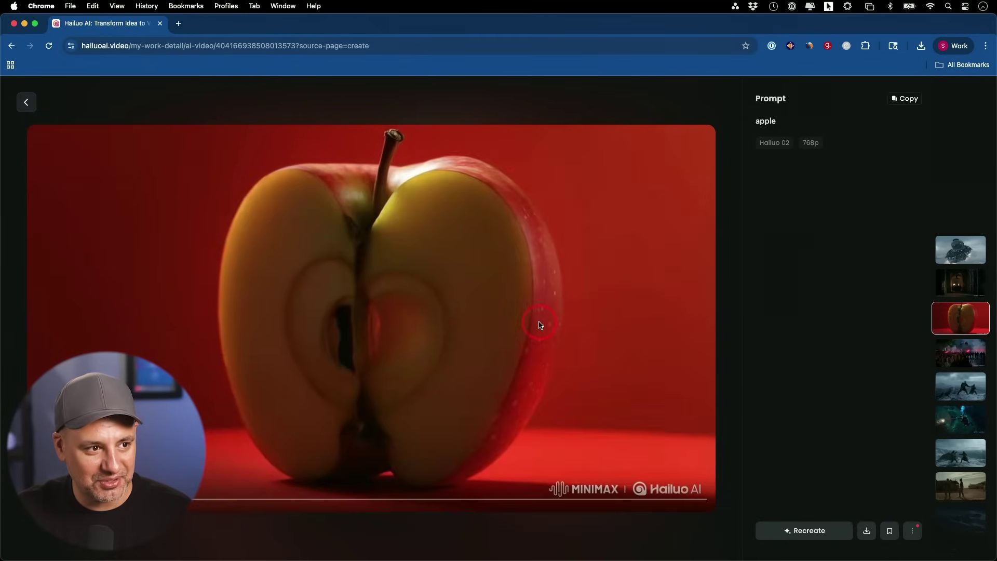
click(794, 131)
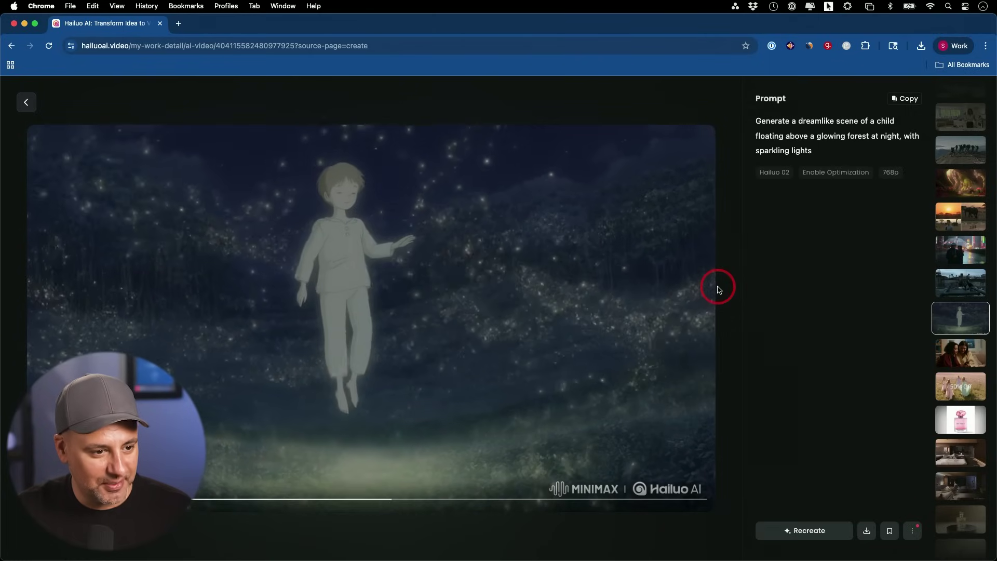
Step: Open the real-estate clip
click(961, 117)
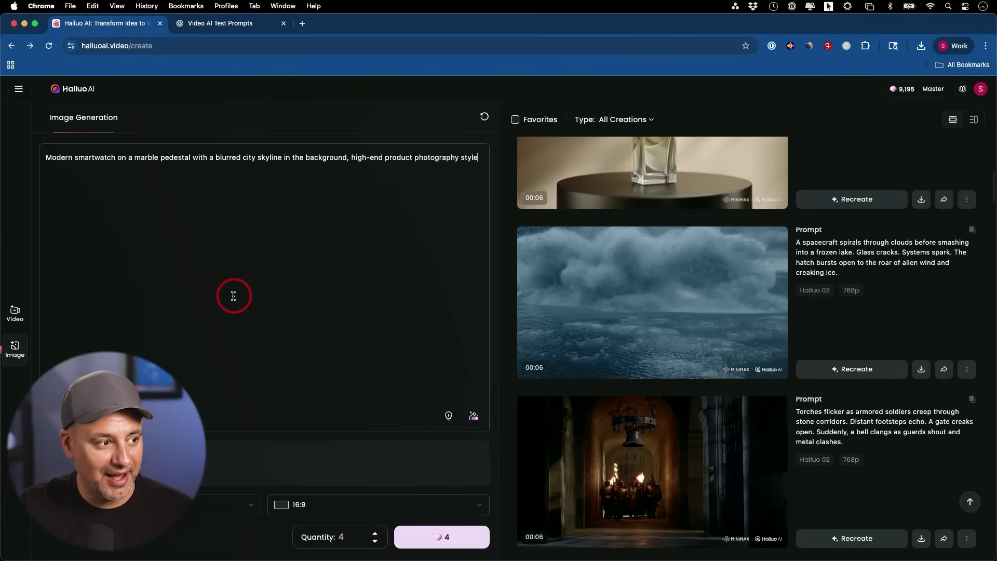
Step: Browse the preset prompts, toggle automatic prompt refinement, and keep the 16:9 aspect ratio
click(152, 204)
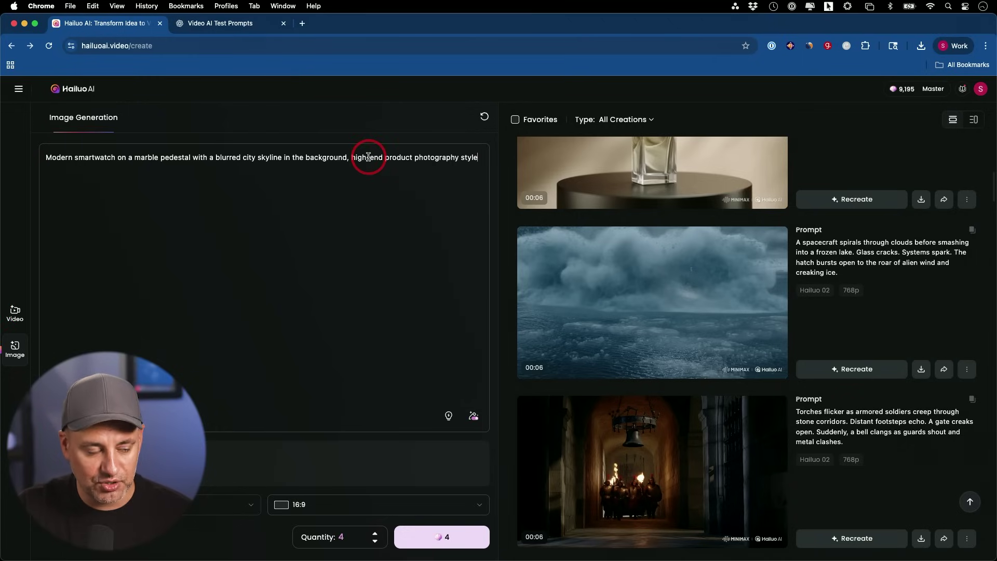
click(448, 417)
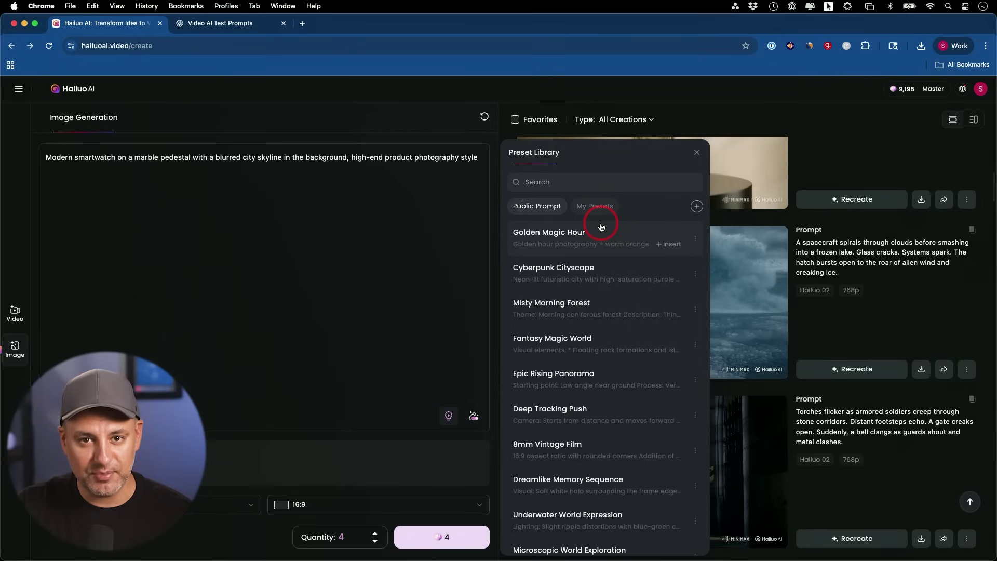
scroll(571, 441, down, 5)
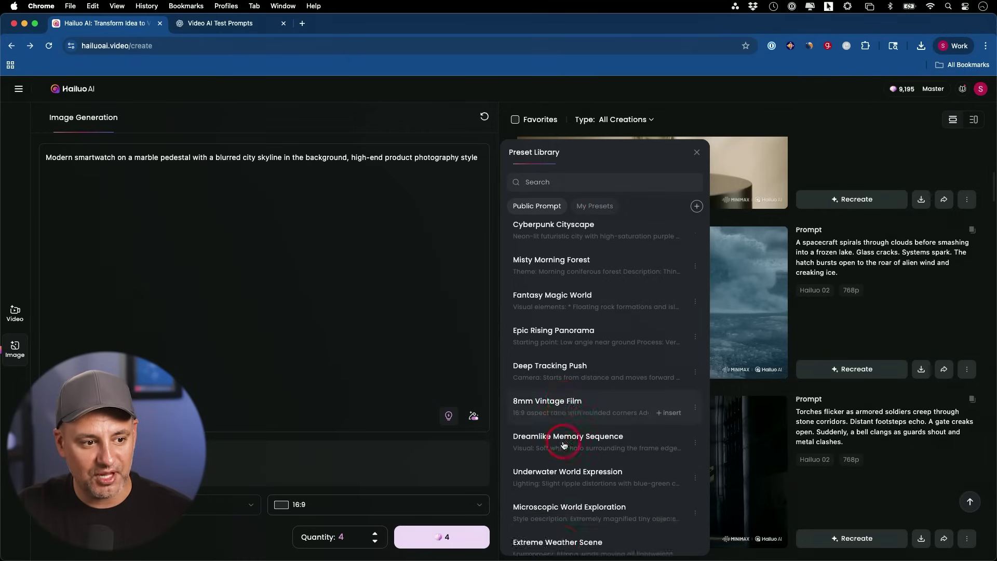
scroll(597, 362, up, 5)
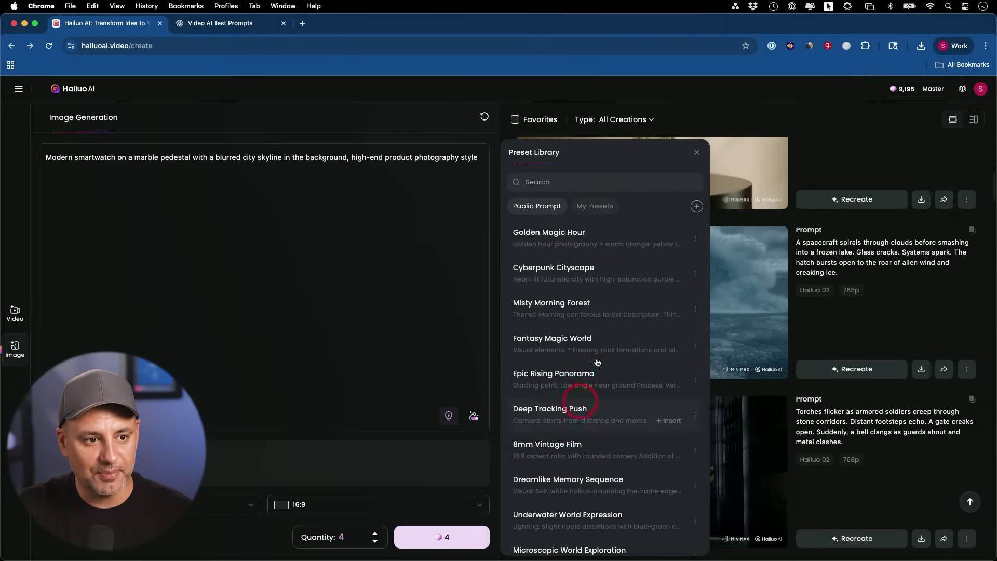
click(697, 151)
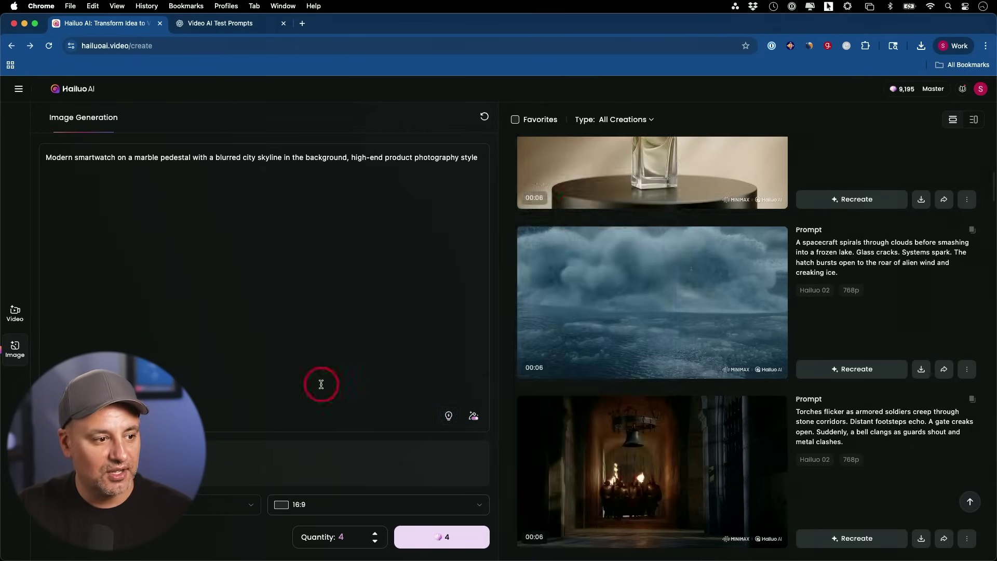
click(474, 416)
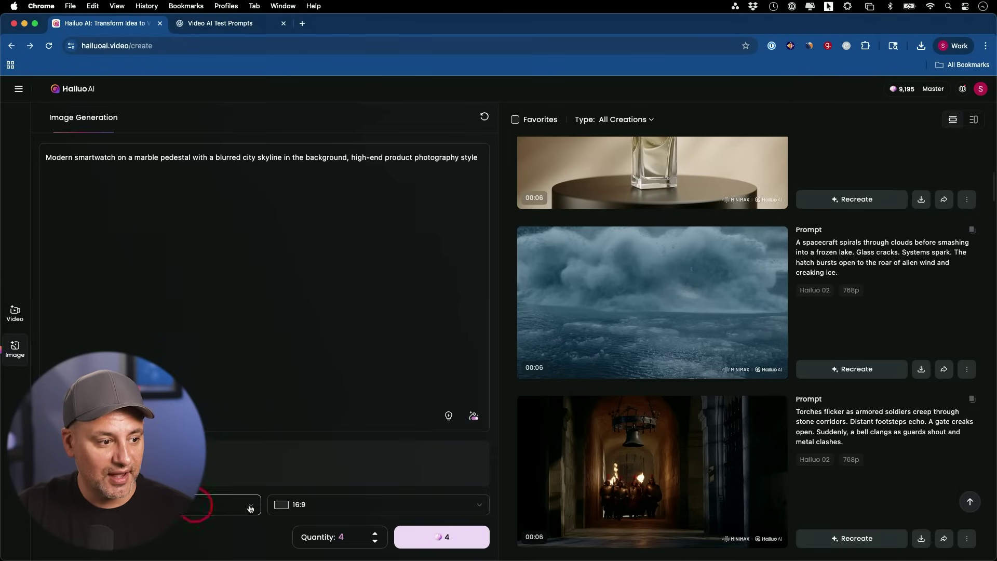
click(321, 503)
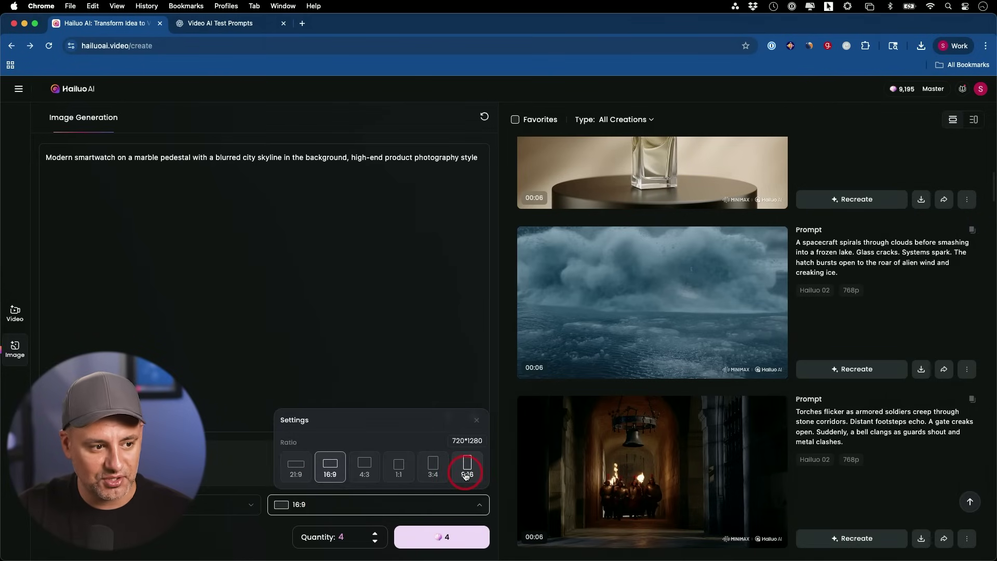
click(356, 499)
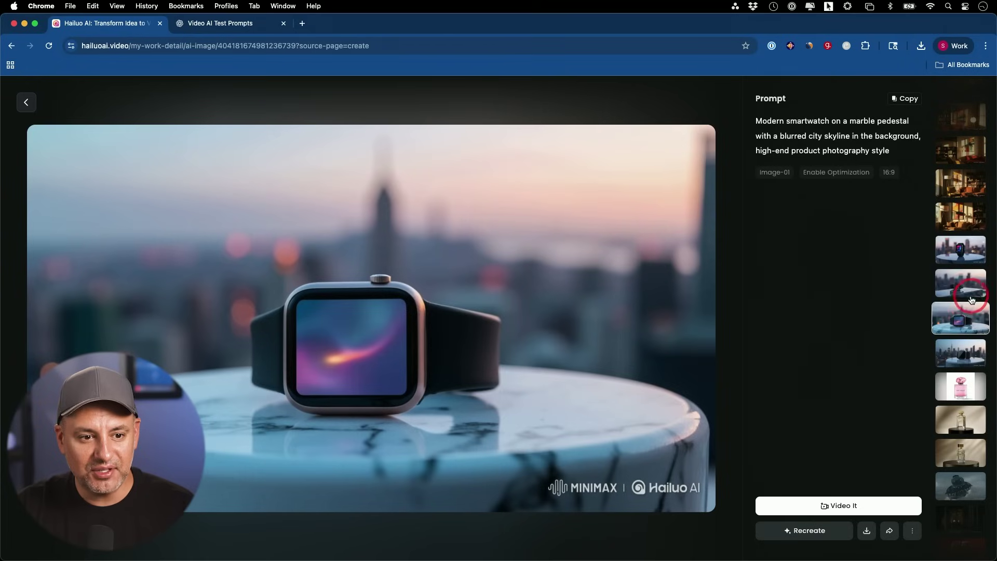
Step: Load a generated smartwatch image as the Image to Video start frame
click(969, 318)
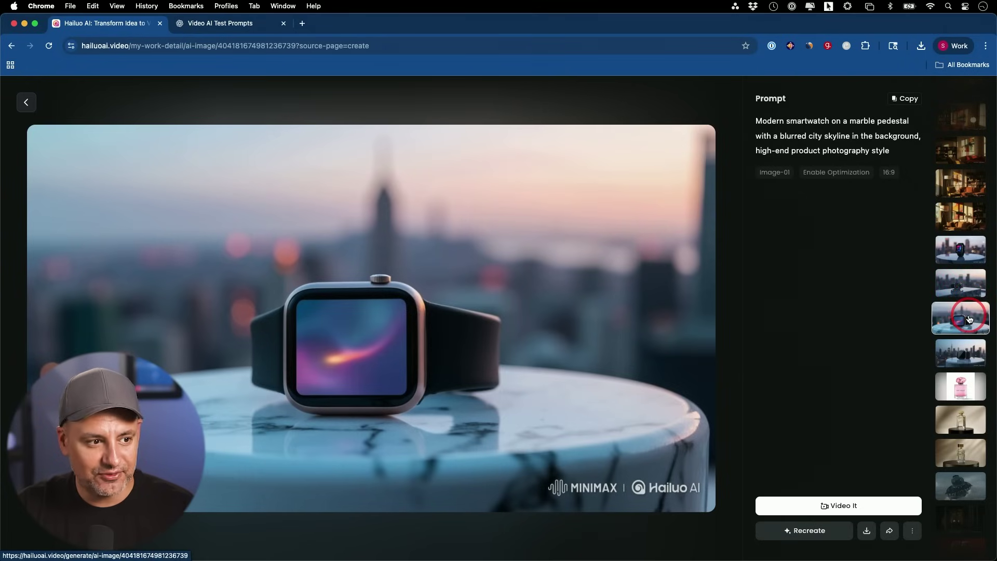
click(839, 506)
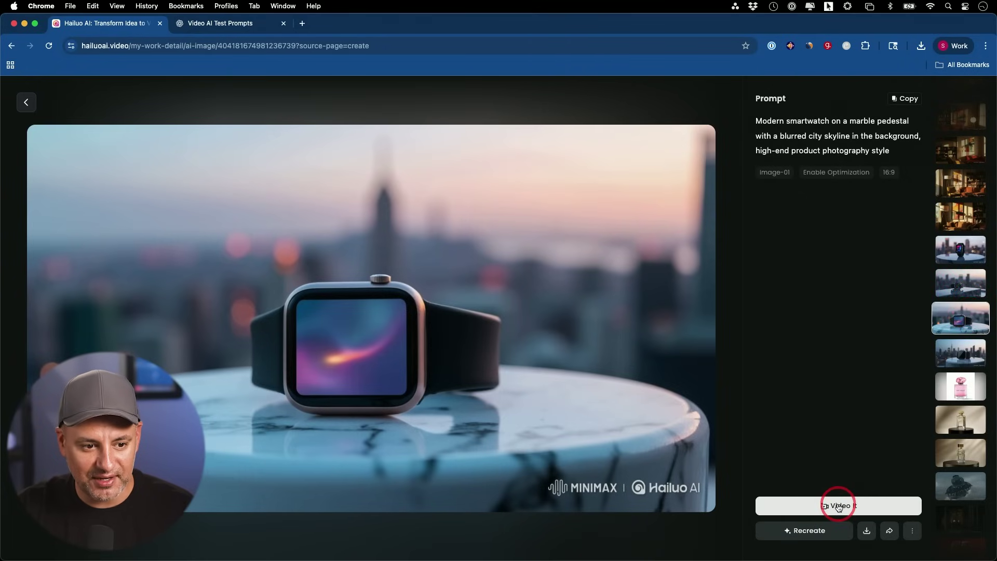
click(825, 505)
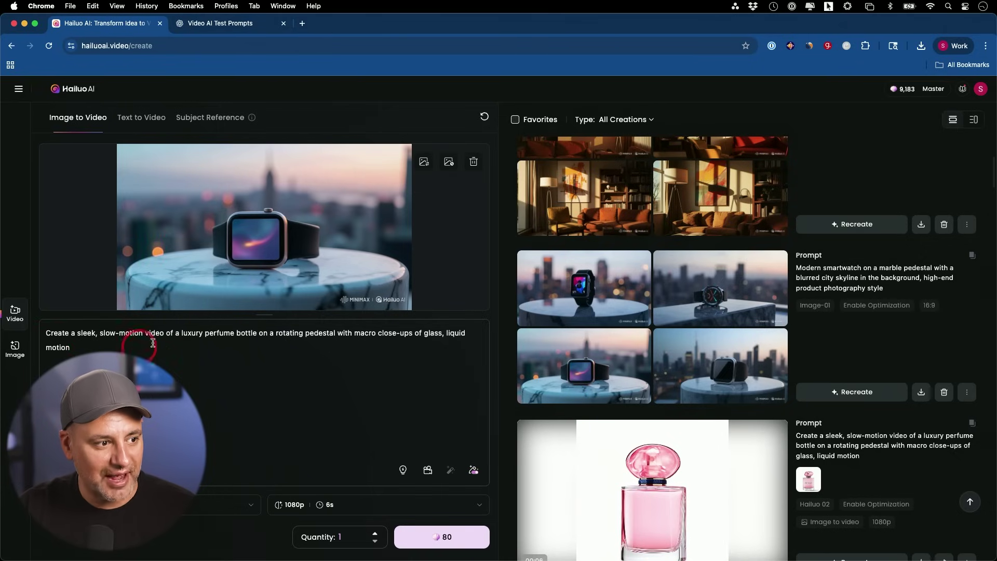
Step: Delete the old perfume prompt text and open the 'Learn how to control camera movements' tutorial
drag(102, 347, 50, 326)
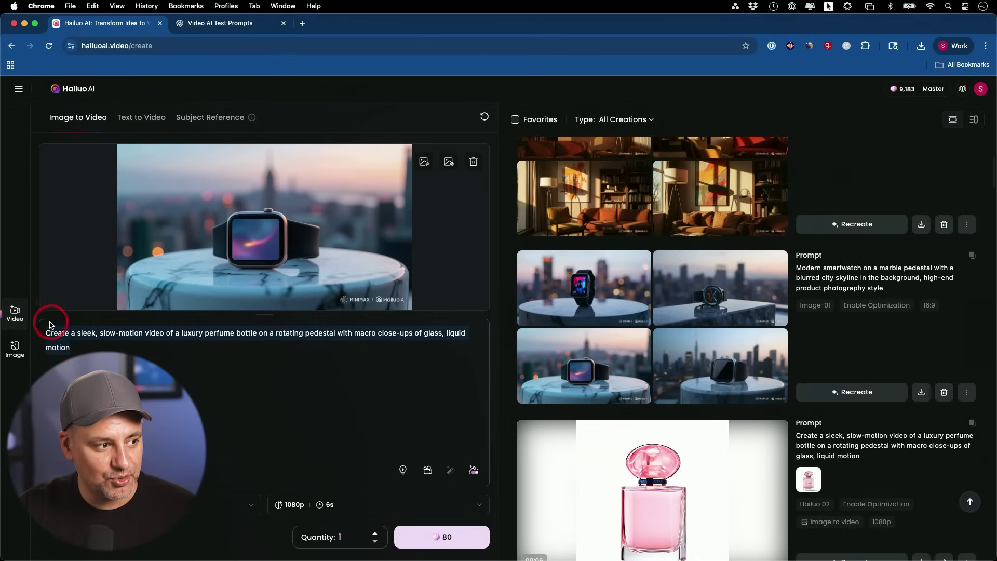
key(BackSpace)
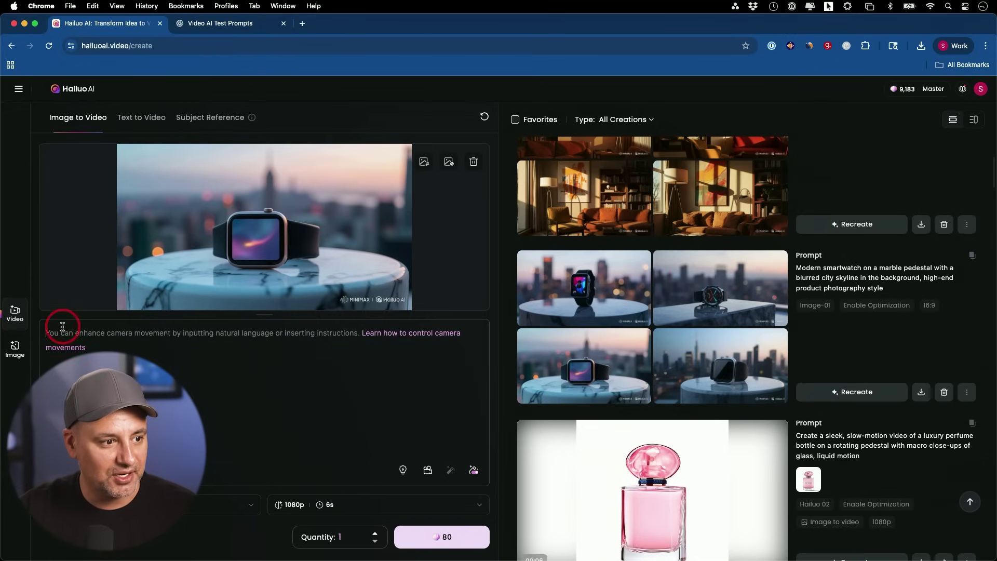
click(413, 335)
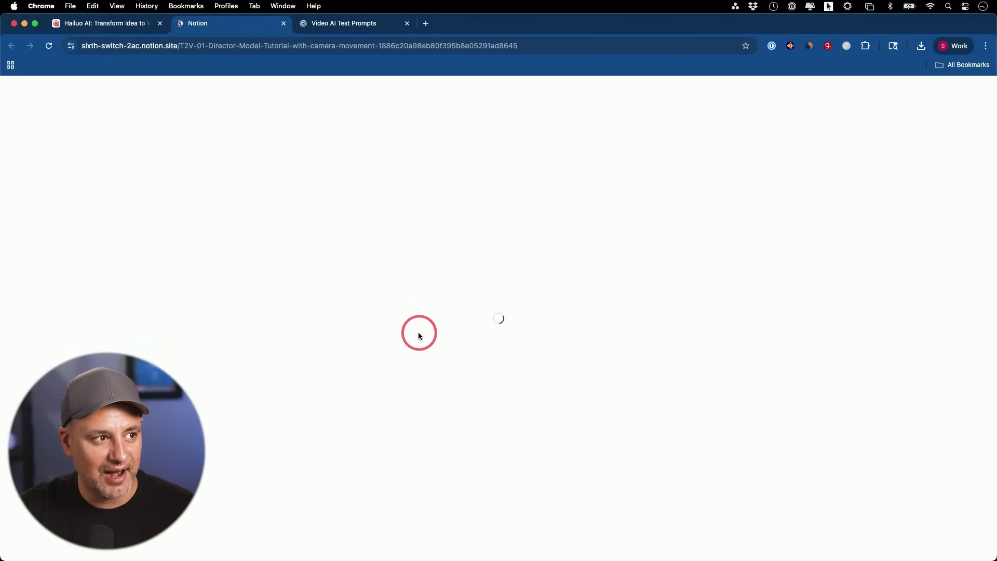
Step: Read down to the Camera Movement Control Interface notes, then return to the Hailuo AI tab
scroll(487, 329, down, 10)
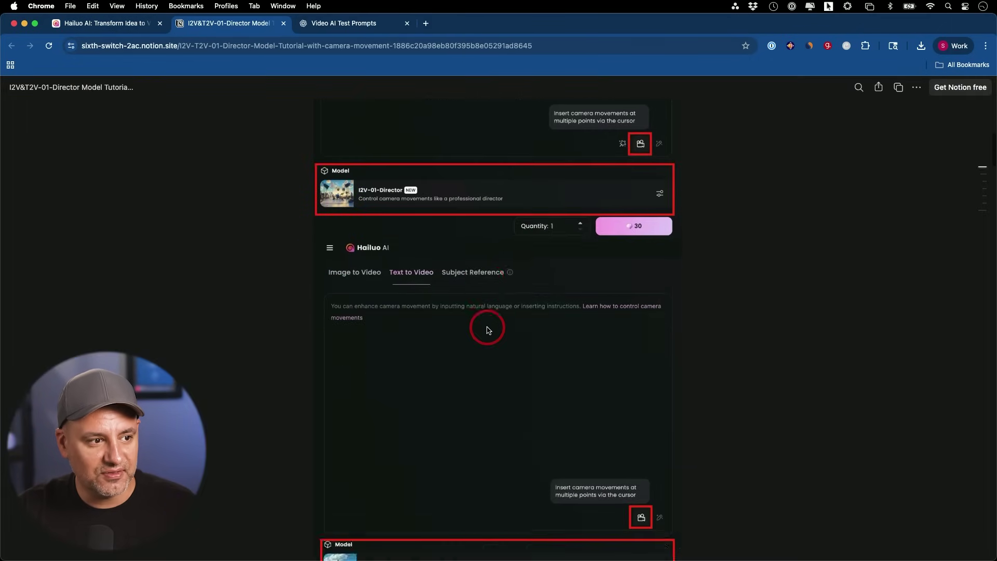
scroll(487, 328, down, 5)
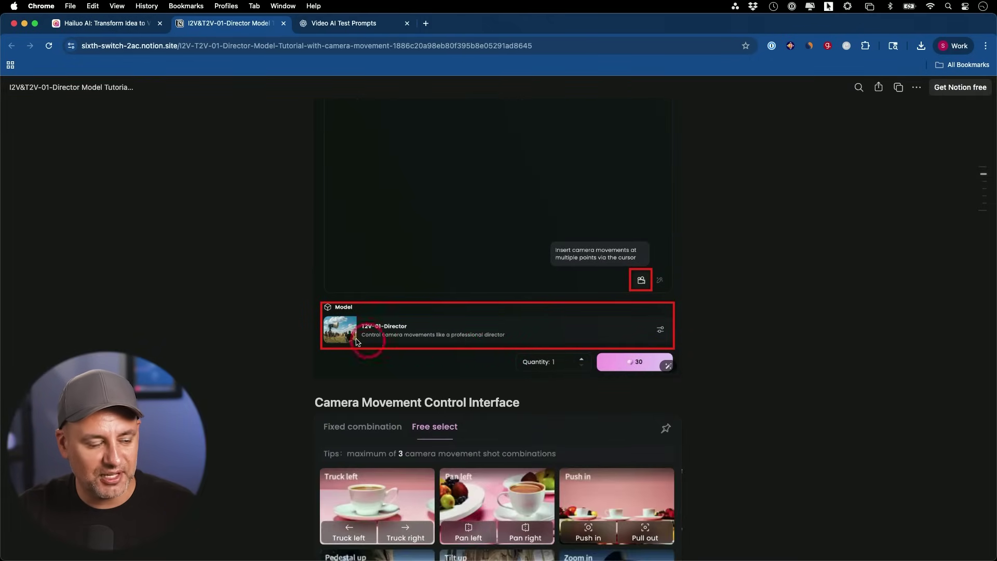
scroll(407, 333, down, 3)
scroll(408, 333, down, 3)
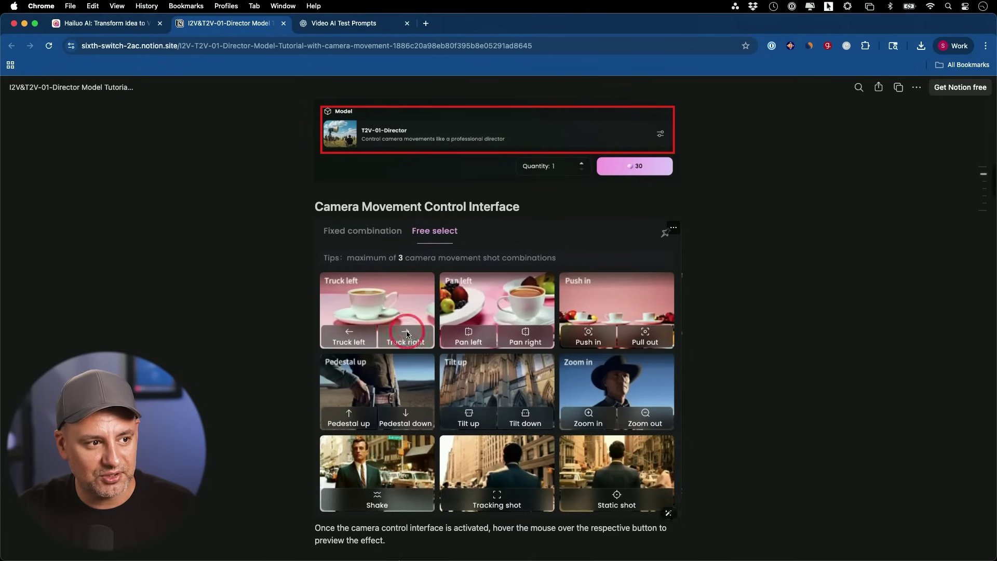
scroll(476, 367, down, 1)
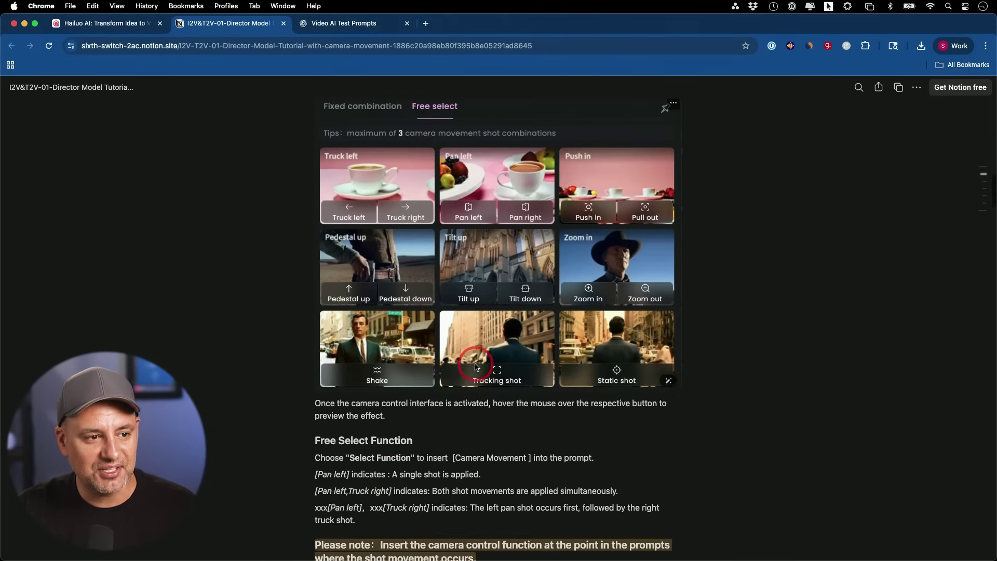
click(296, 50)
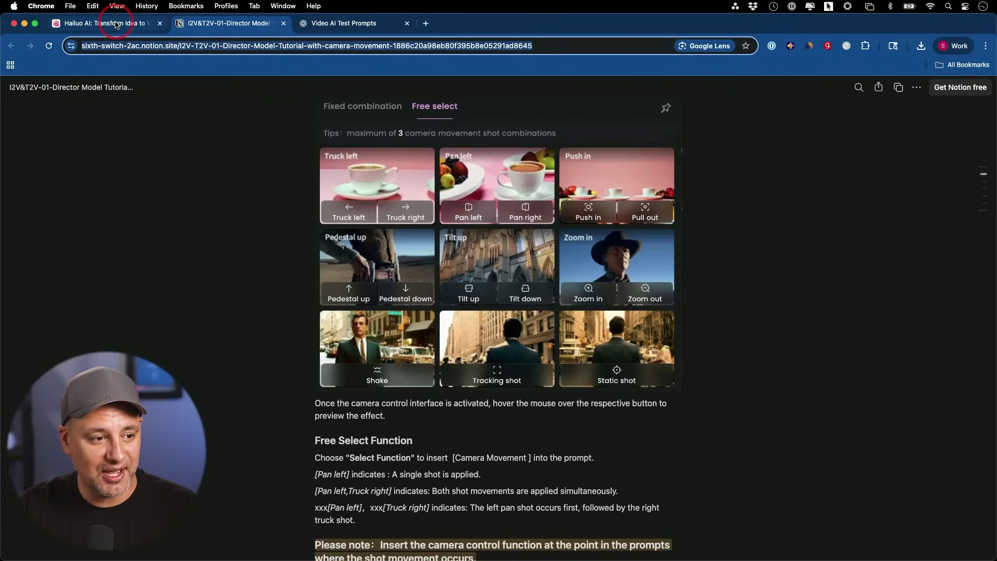
click(117, 24)
Step: Add a Push in camera move from the Free selection presets to the smartwatch clip prompt
click(428, 469)
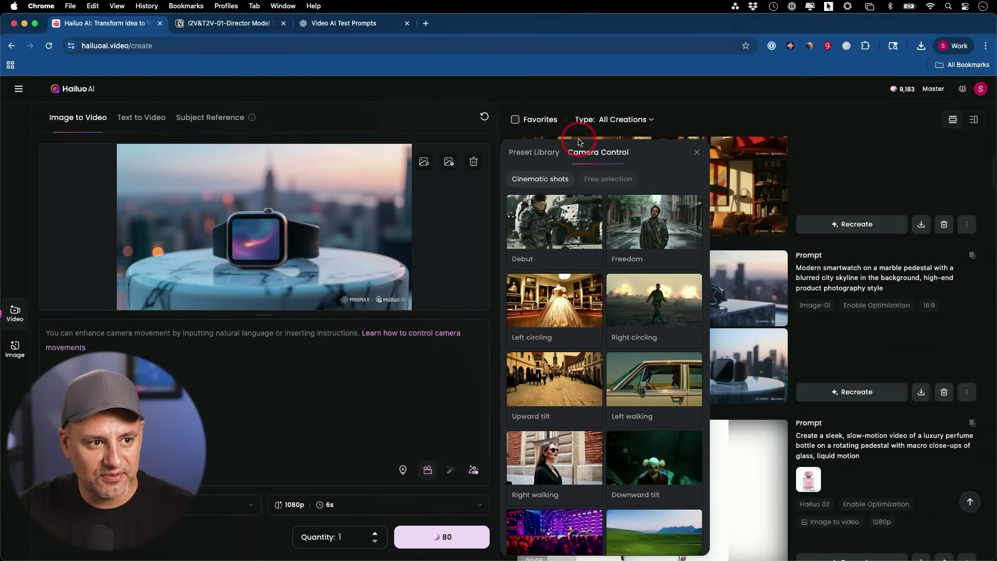
scroll(612, 307, down, 3)
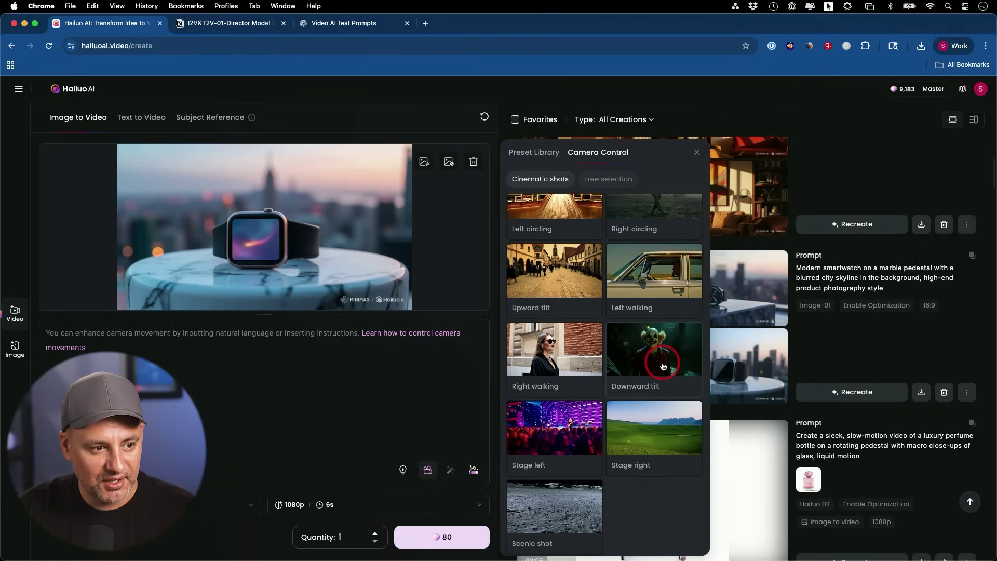
click(608, 179)
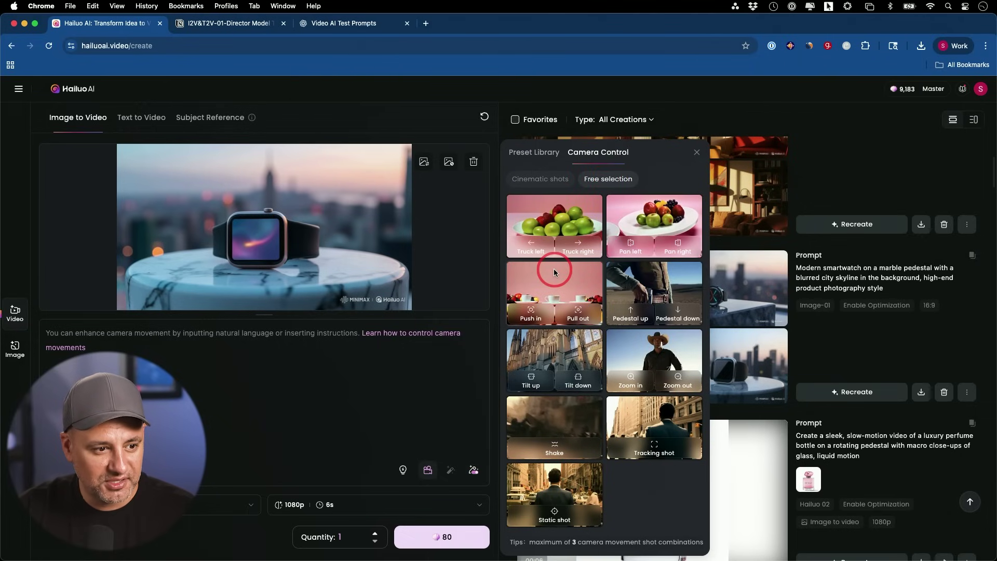
click(532, 321)
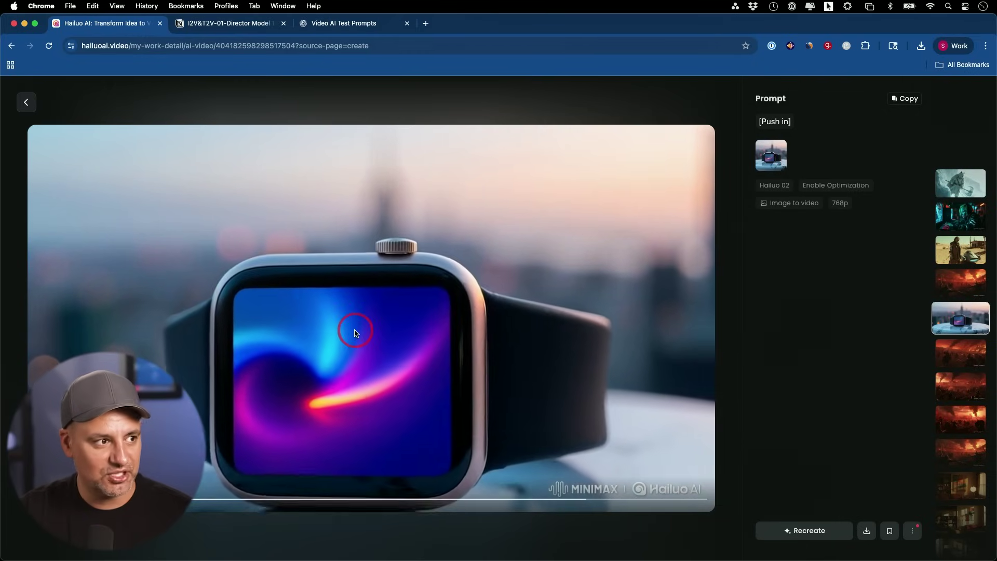
Step: Close the smartwatch push-in clip view to get back to the creation page
key(Escape)
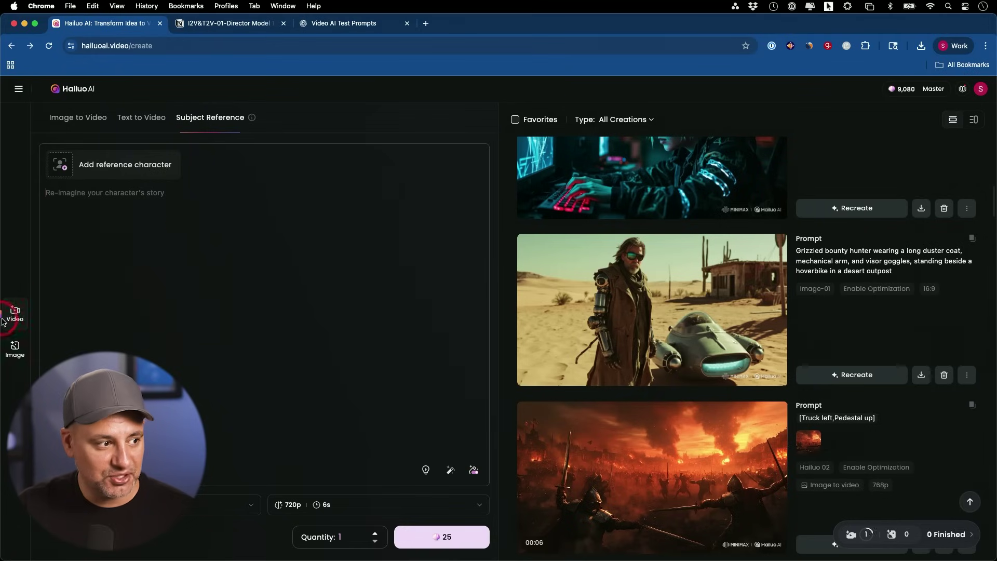
Step: Open the bounty hunter desert image and download it Without Watermark
click(14, 348)
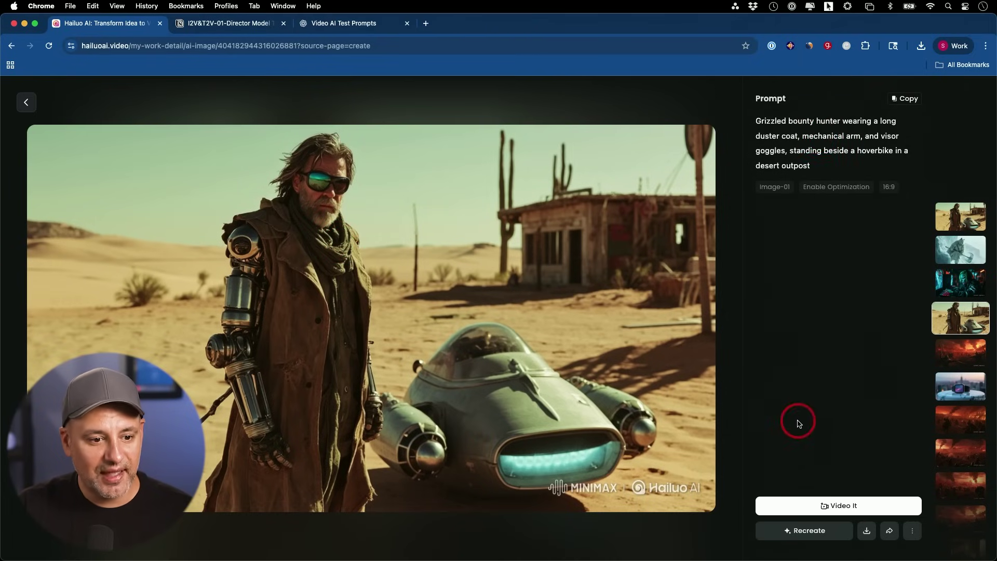
click(866, 531)
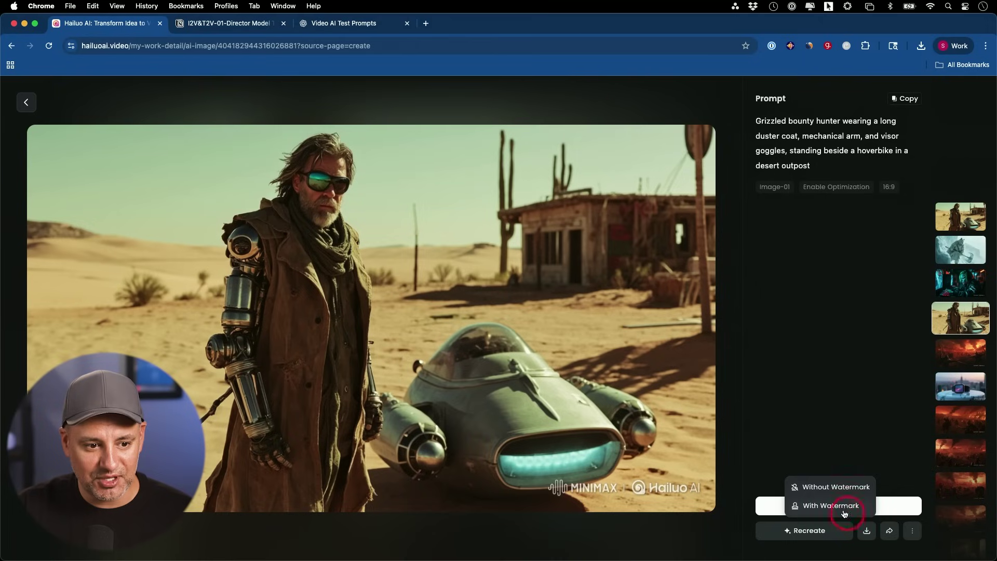
click(847, 488)
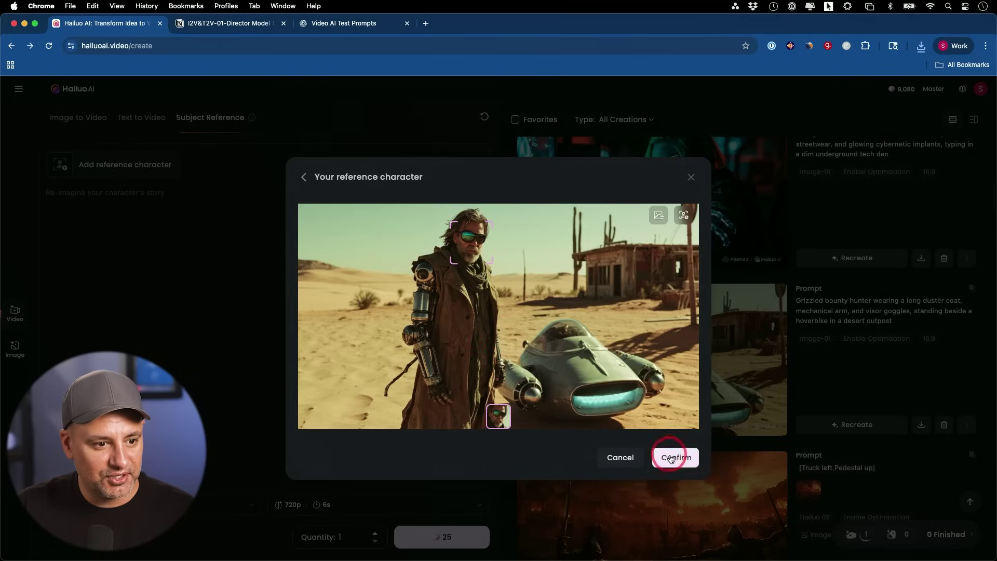
Step: Confirm the bounty hunter image as the reference character, then preview and close it
click(670, 458)
click(129, 188)
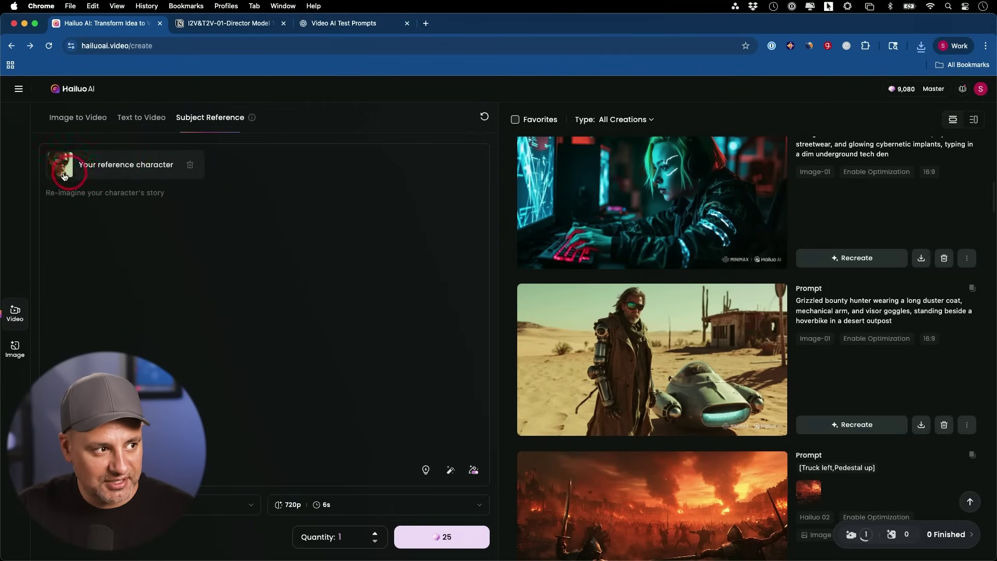
mouse_move(52, 165)
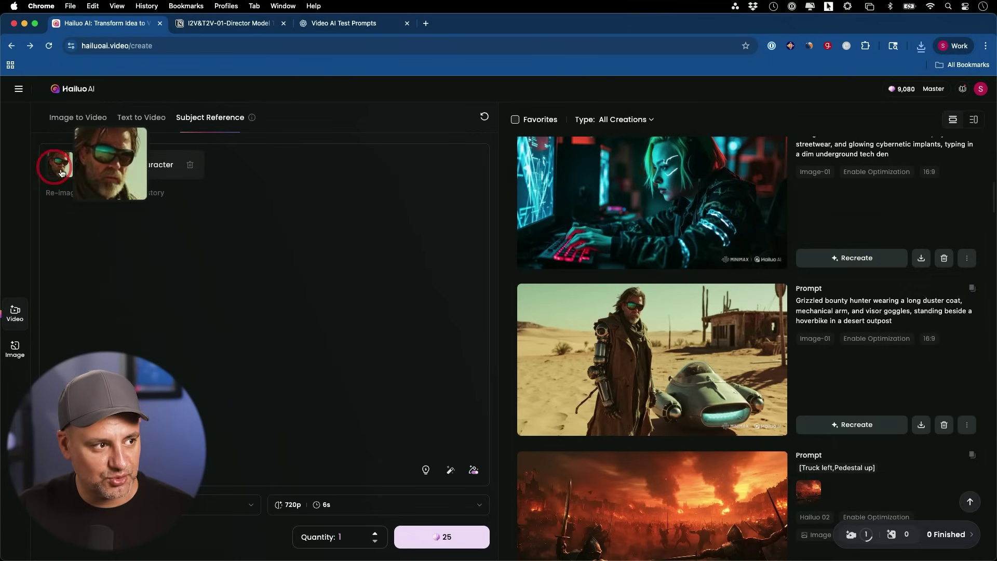
click(96, 188)
click(156, 240)
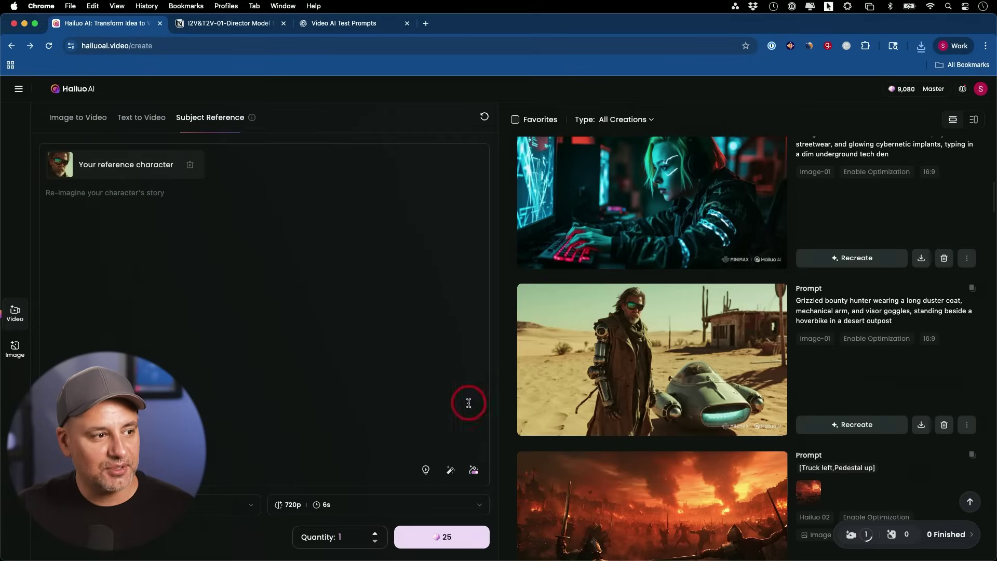
Step: Paste the two-sentence bounty hunter story prompt into the prompt field
text(Wide shot of the bounty hunter standing still, scanning the horizon. Wind rustles his coat. The hoverbike engine hums quietly behind him. Slow dolly-in toward his face as he lowers his goggles and narrows his eyes.)
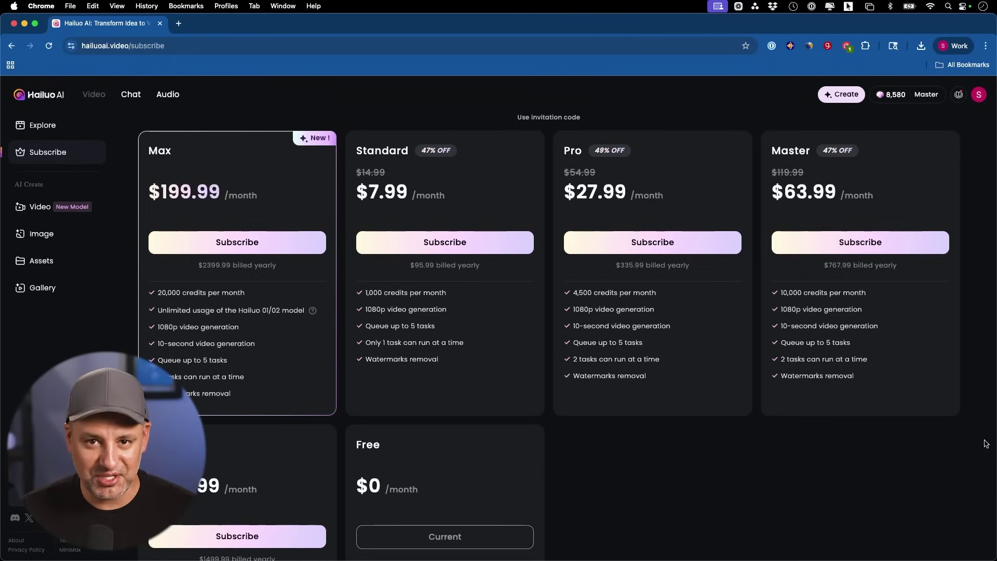
Step: Scroll through the Futurepedia Creating Movies With AI course page
scroll(986, 444, down, 1)
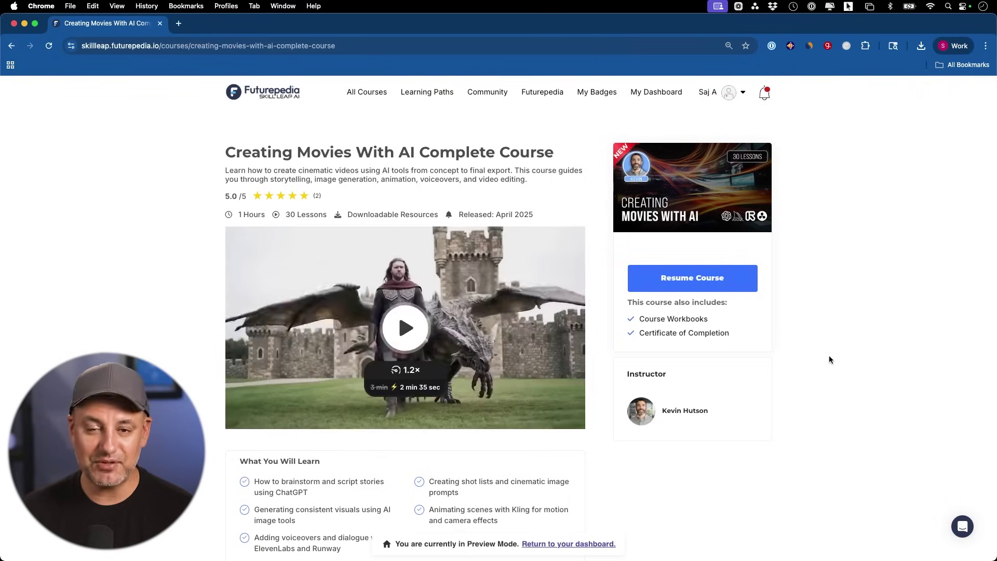
Step: Expand Sections 2–5: Developing with ChatGPT, Creating Our Images, Image Editing, Bringing Your Images to Life
scroll(828, 357, down, 7)
scroll(828, 358, down, 11)
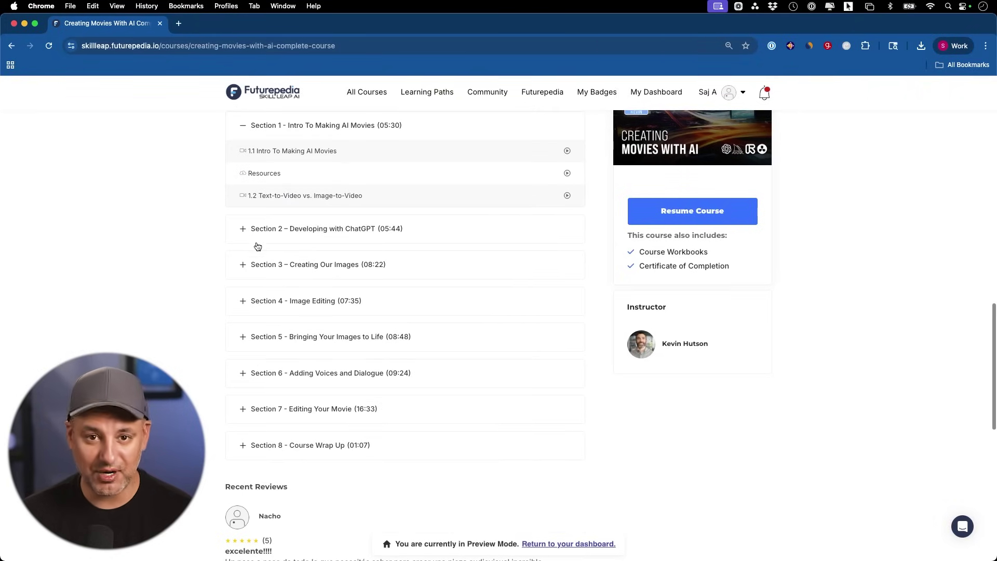
click(242, 230)
scroll(242, 234, down, 2)
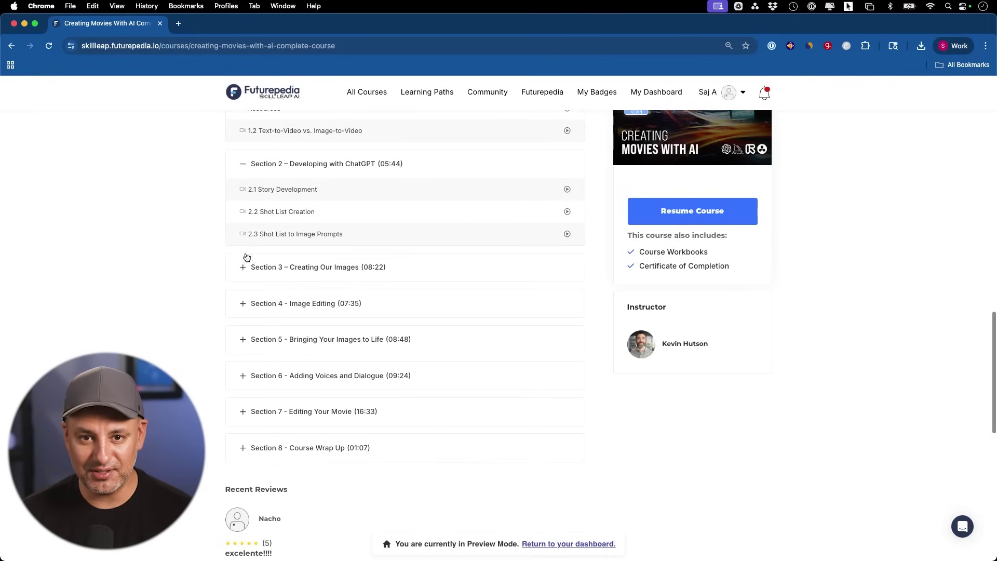
click(242, 267)
scroll(242, 267, down, 4)
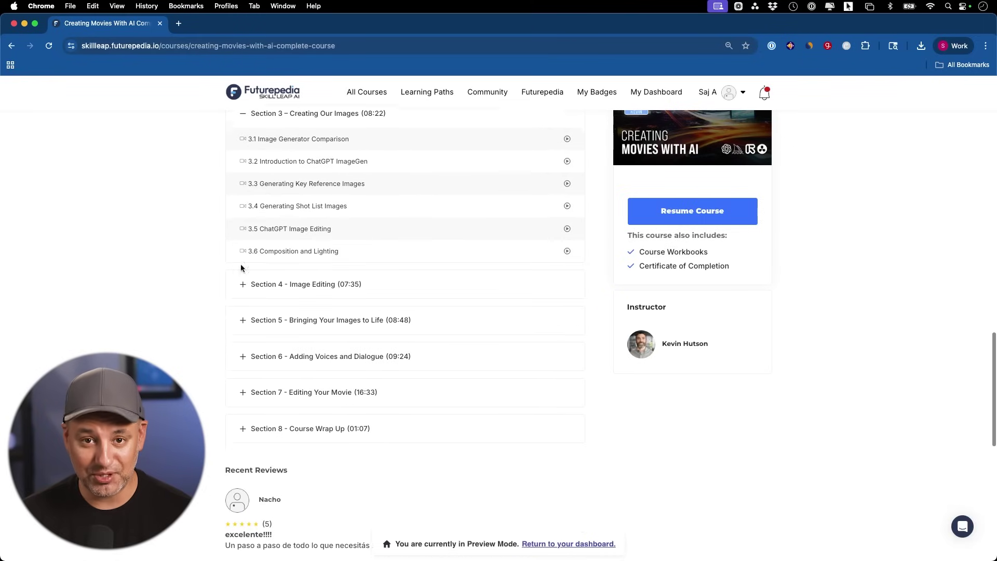
click(243, 276)
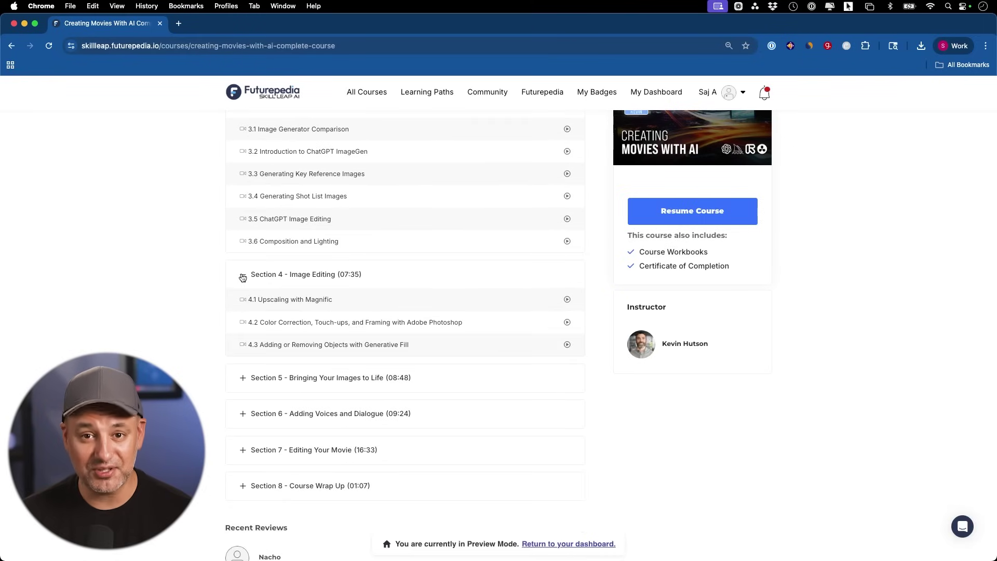
click(242, 378)
scroll(364, 334, down, 3)
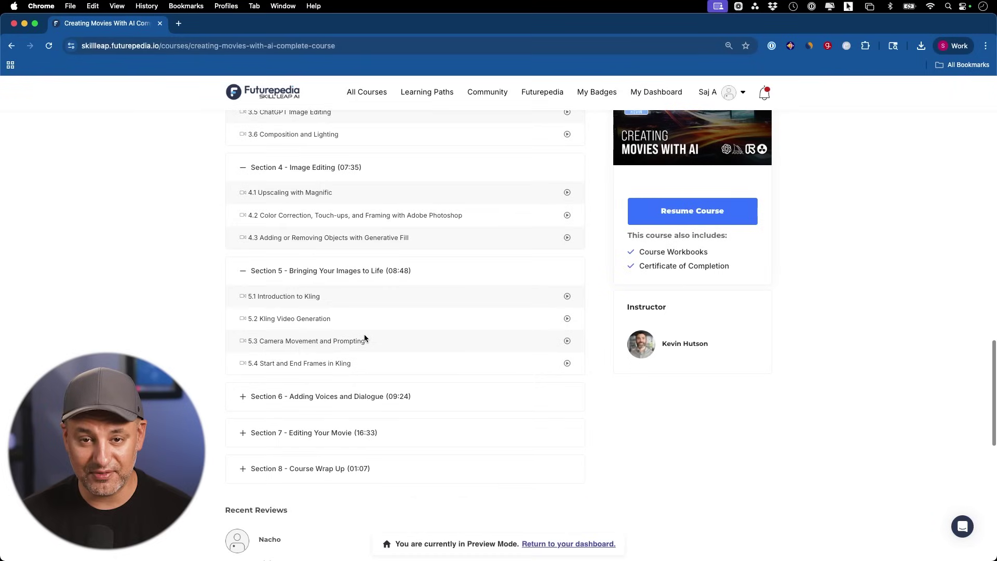
scroll(364, 338, up, 12)
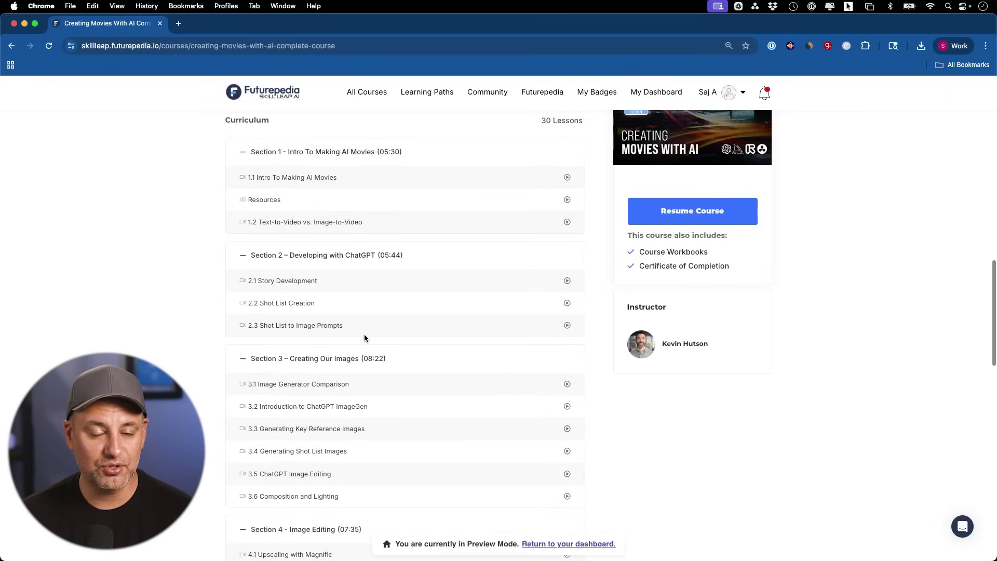